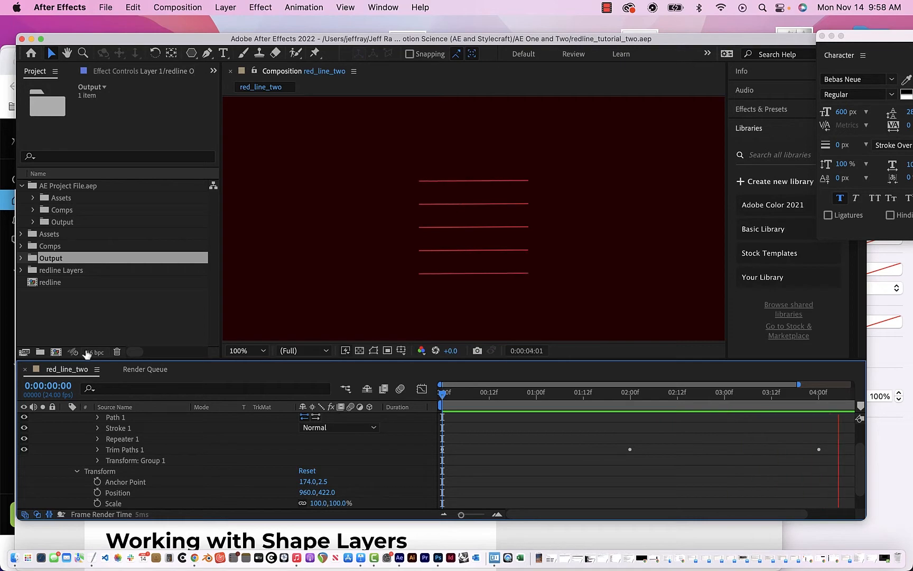
# Step: Stop the preview playback and create a new project
pyautogui.press('space')
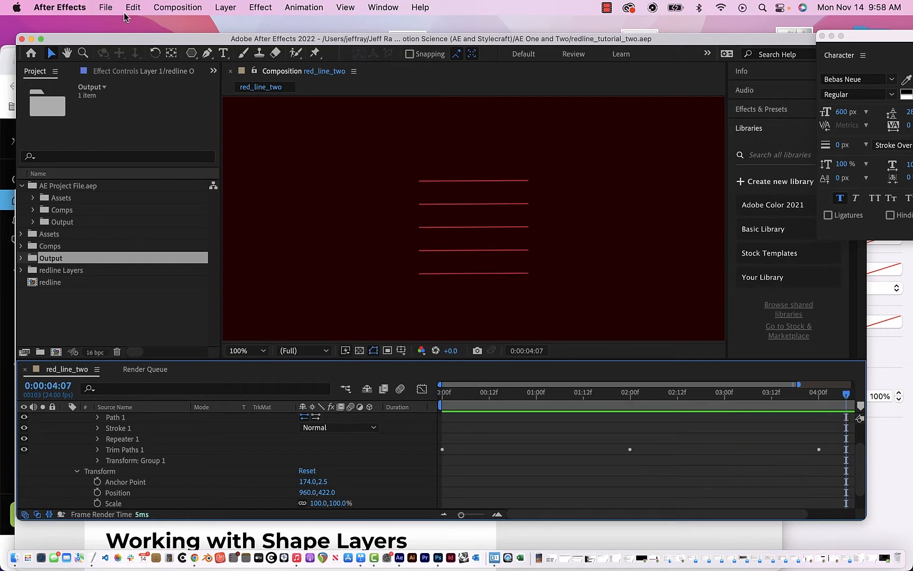
pyautogui.click(105, 7)
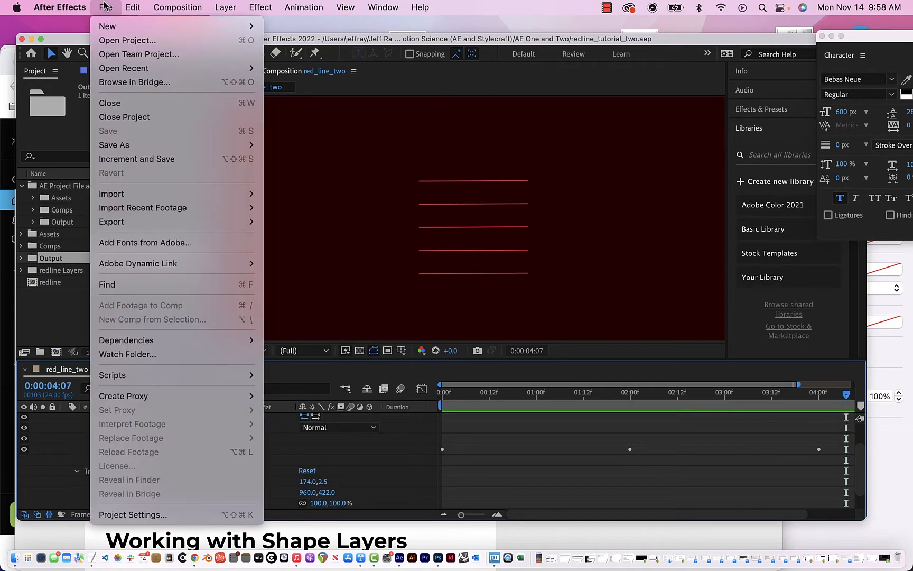
pyautogui.moveTo(107, 23)
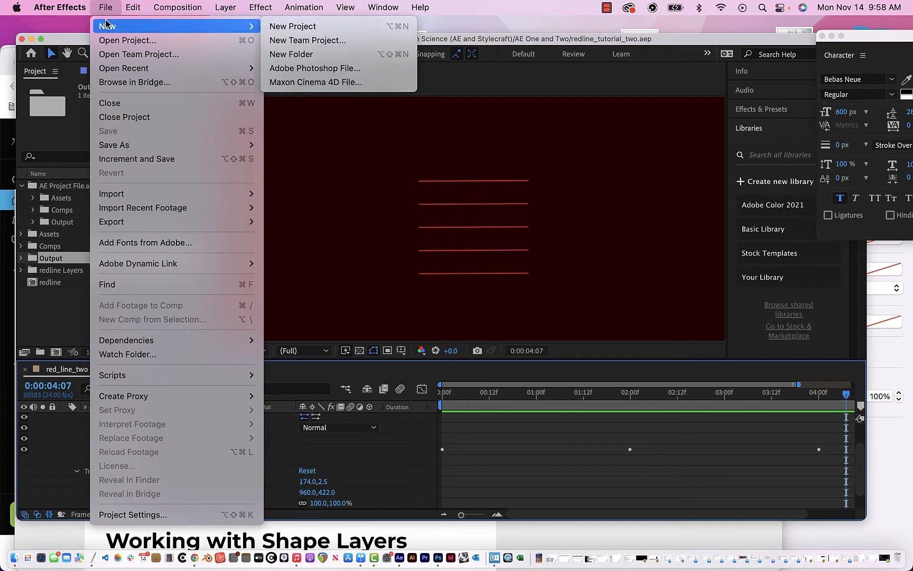
pyautogui.click(282, 27)
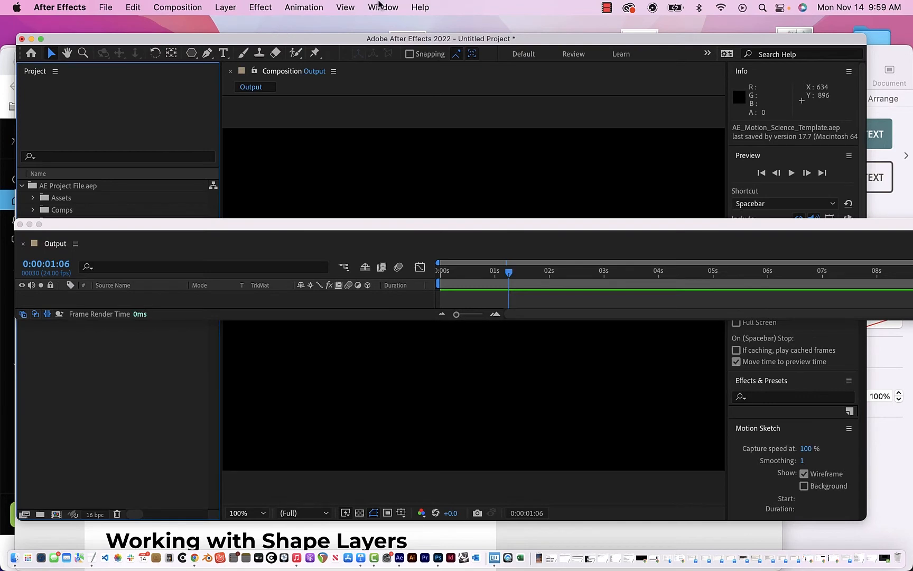
# Step: Switch to the custom Basic Workspace layout and move the application window up slightly on the screen
pyautogui.click(389, 8)
pyautogui.moveTo(392, 31)
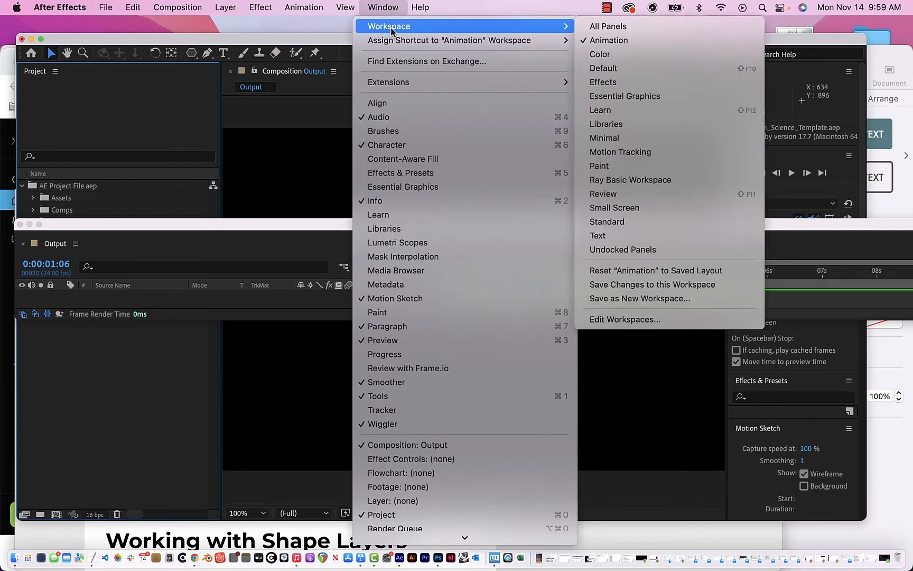
pyautogui.click(647, 180)
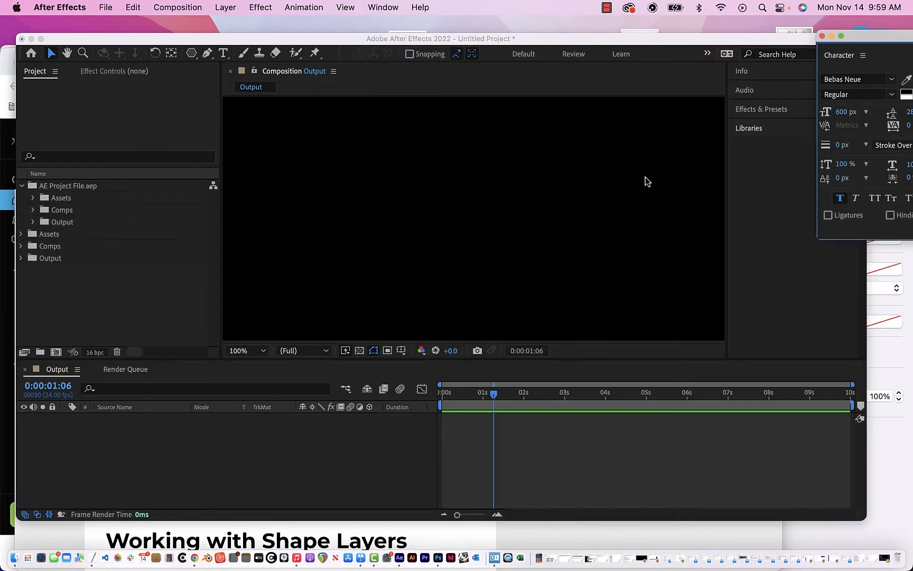
pyautogui.moveTo(561, 39); pyautogui.dragTo(567, 17)
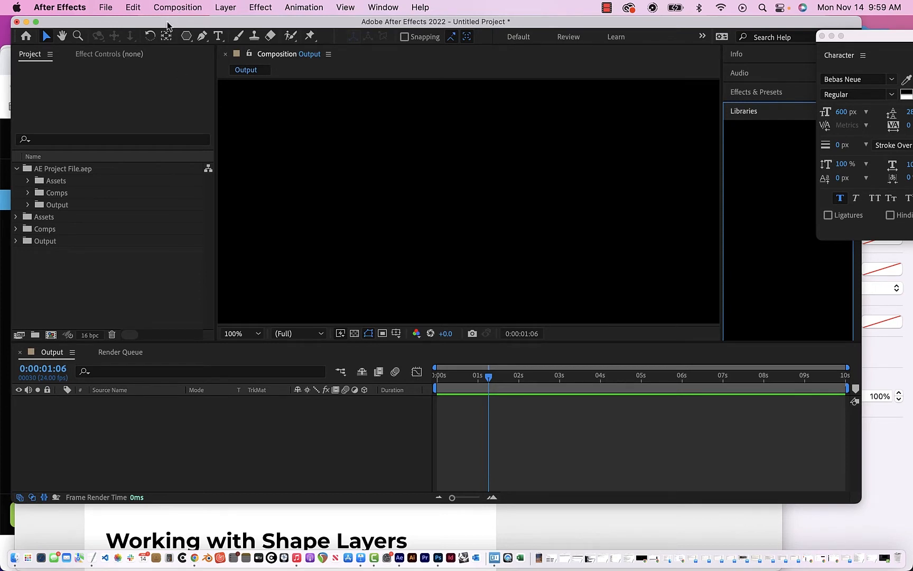
pyautogui.moveTo(167, 23); pyautogui.dragTo(175, 23)
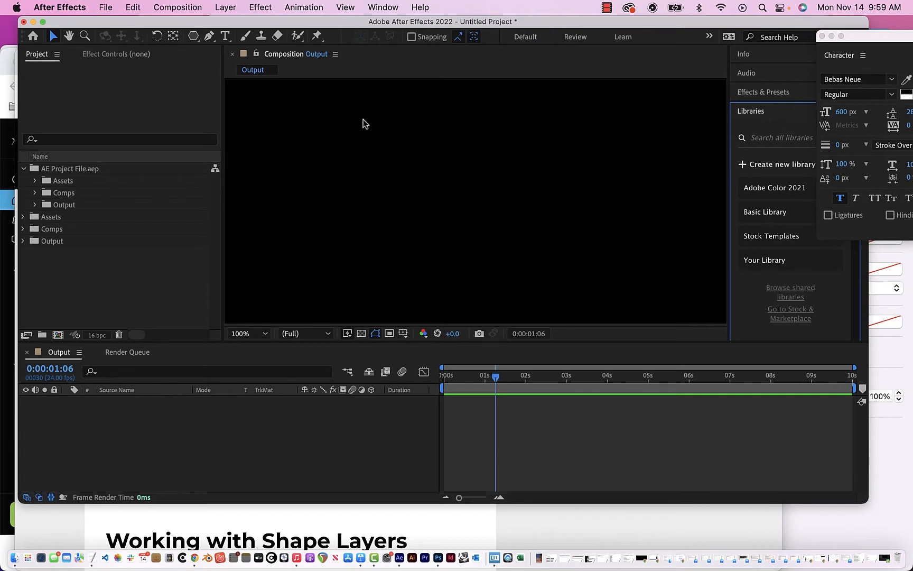
# Step: Rename the Output composition as red_line_3 and set its duration to 0:00:05:00
pyautogui.press('super+k')
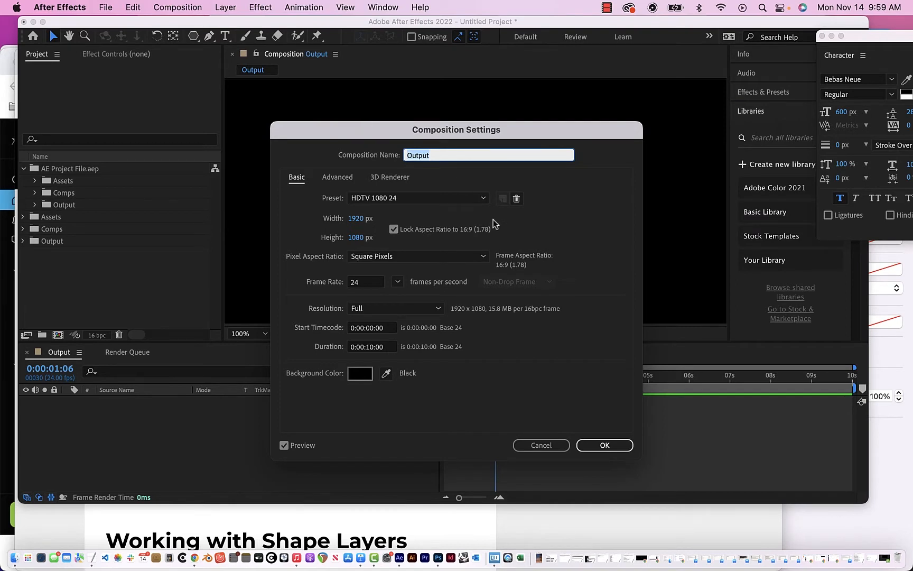
pyautogui.click(438, 155)
pyautogui.click(371, 347)
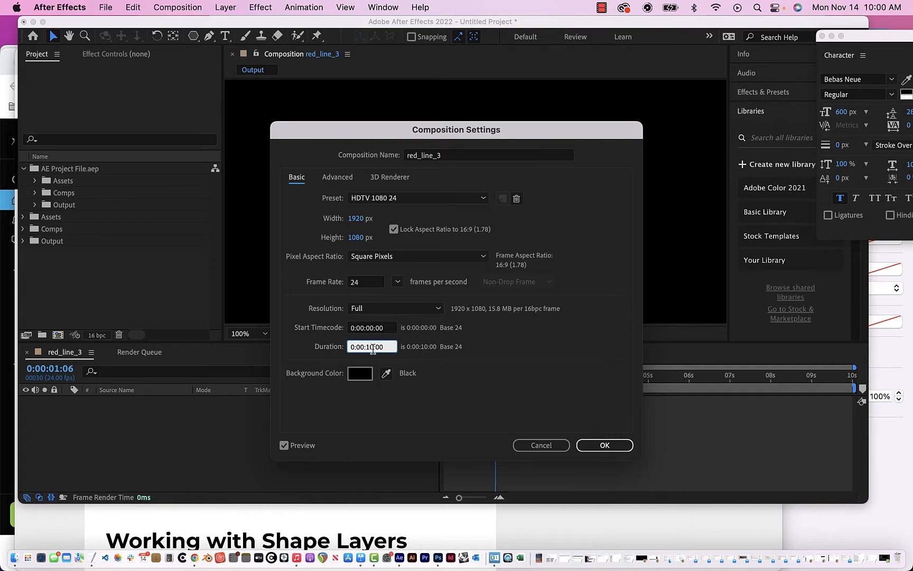
pyautogui.press('BackSpace')
pyautogui.press('BackSpace')
pyautogui.write('05')
pyautogui.click(500, 347)
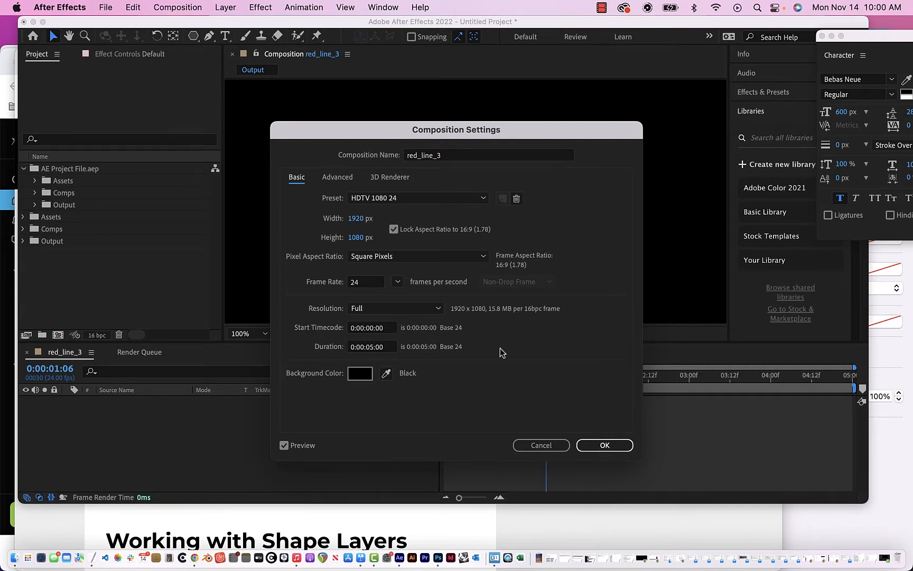
# Step: Set the composition's background color to dark red 330707 and apply the composition settings
pyautogui.click(363, 376)
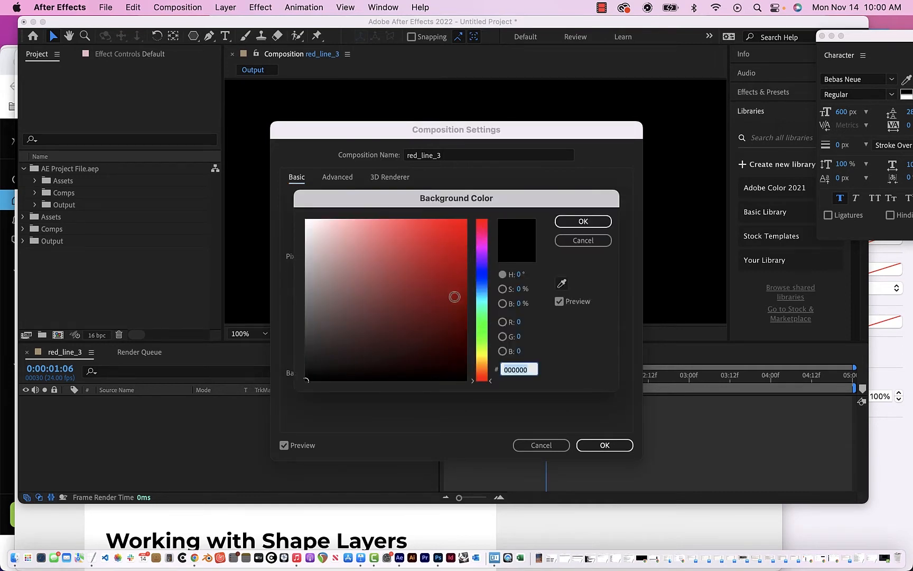
pyautogui.click(453, 336)
pyautogui.moveTo(455, 333); pyautogui.dragTo(444, 349)
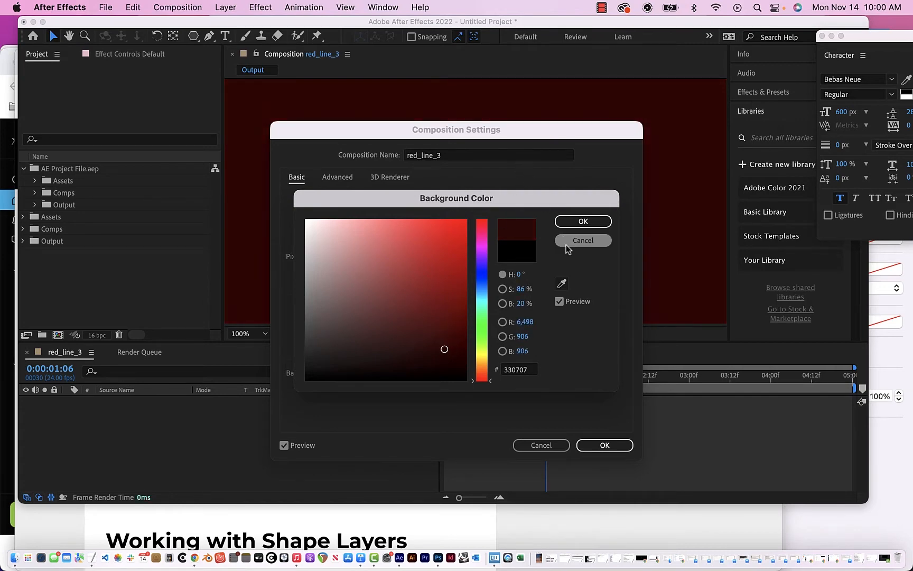
pyautogui.click(583, 222)
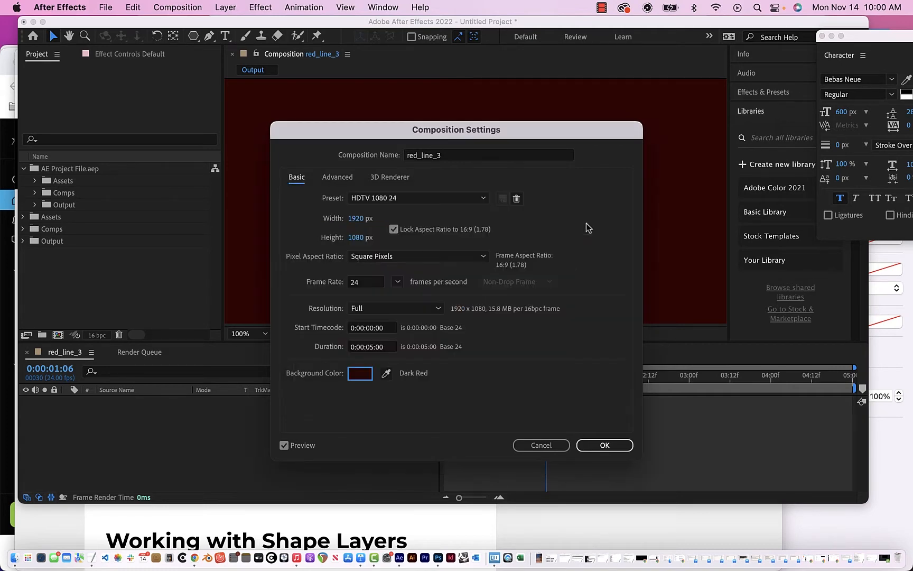
pyautogui.click(605, 445)
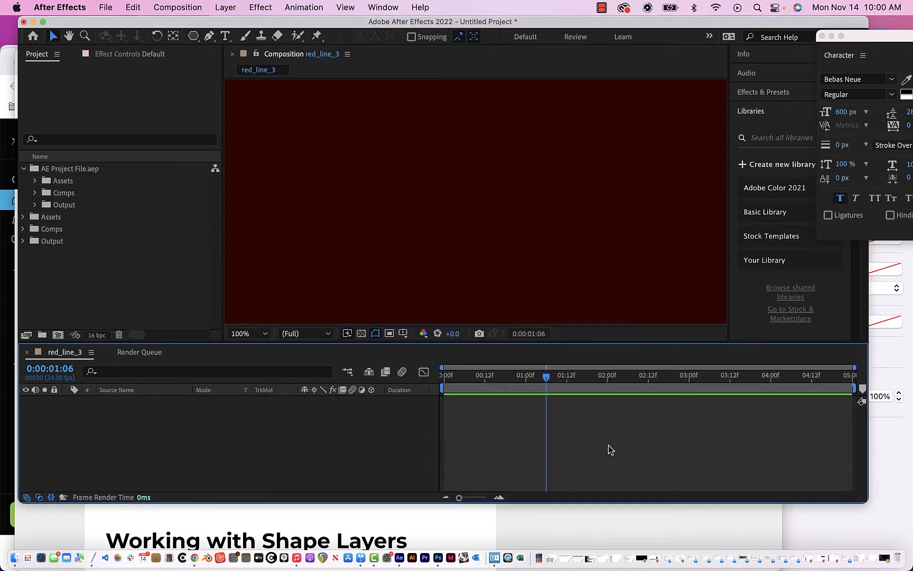
# Step: Move the current time to 0:00:00:00 and add a new shape layer to the red_line_3 composition
pyautogui.moveTo(545, 376); pyautogui.dragTo(418, 377)
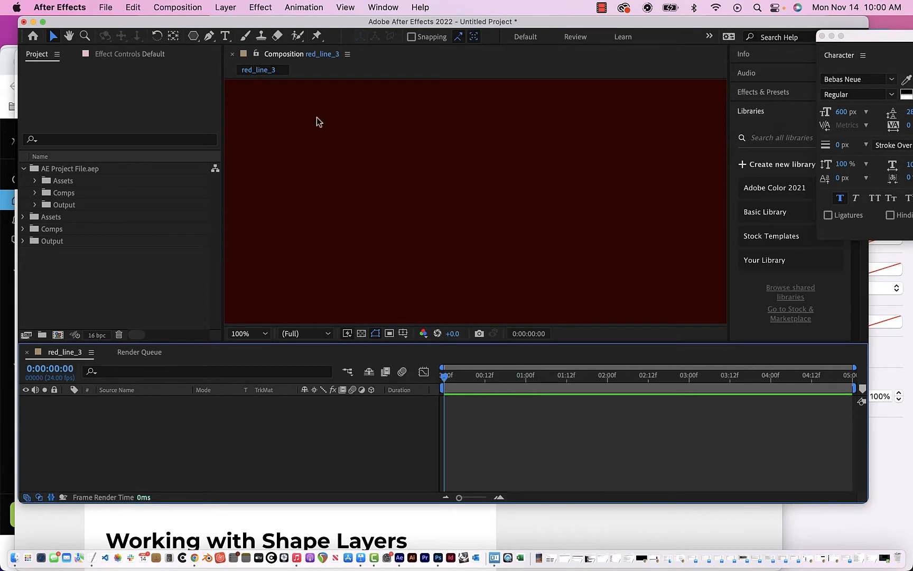
pyautogui.click(226, 7)
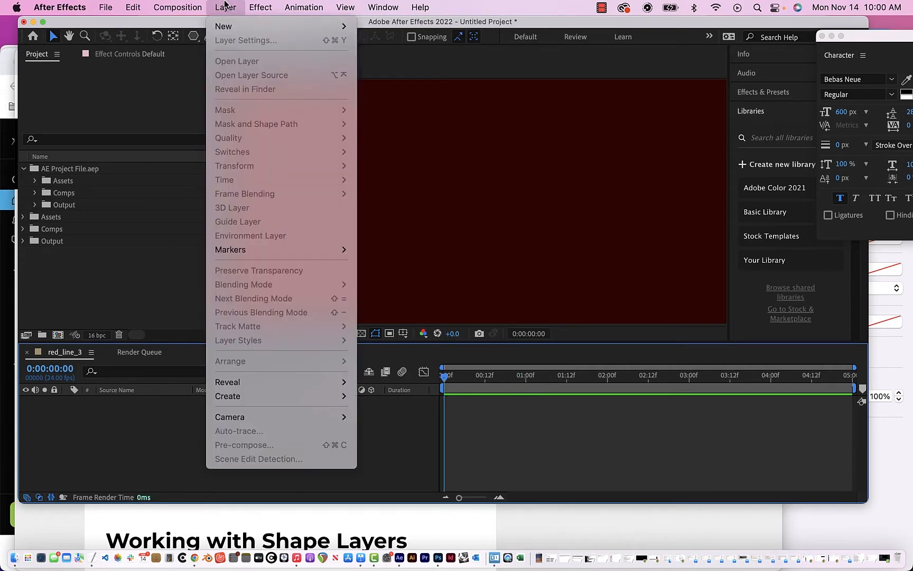
pyautogui.moveTo(229, 27)
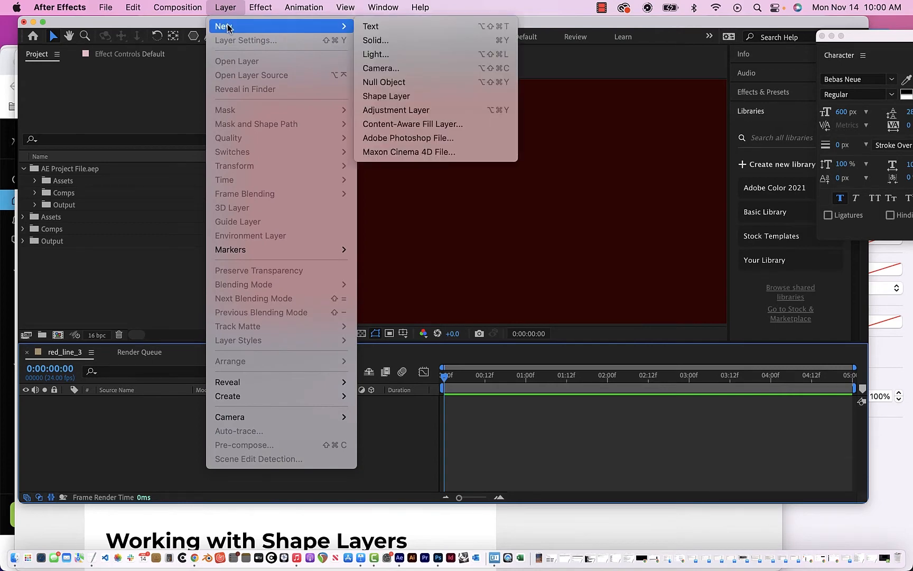
pyautogui.click(226, 7)
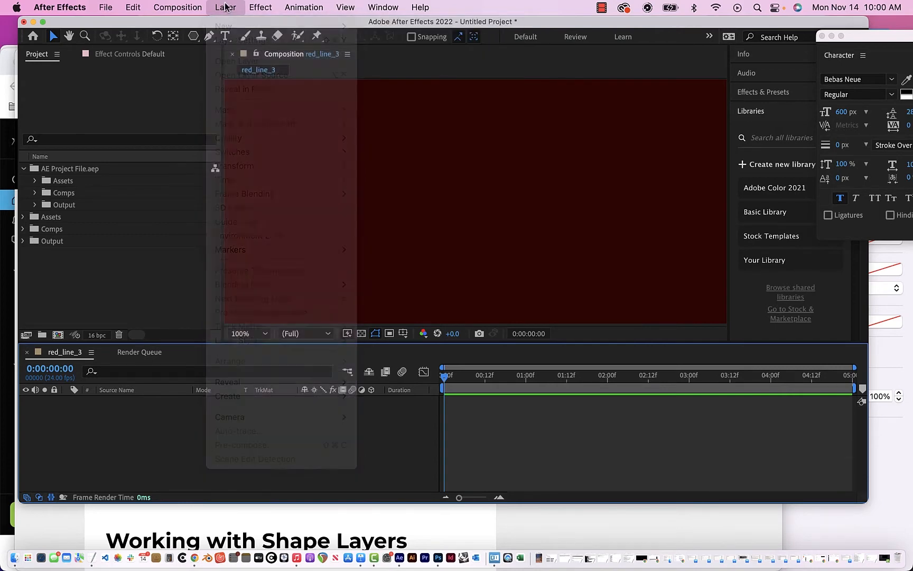
pyautogui.click(226, 7)
pyautogui.moveTo(229, 26)
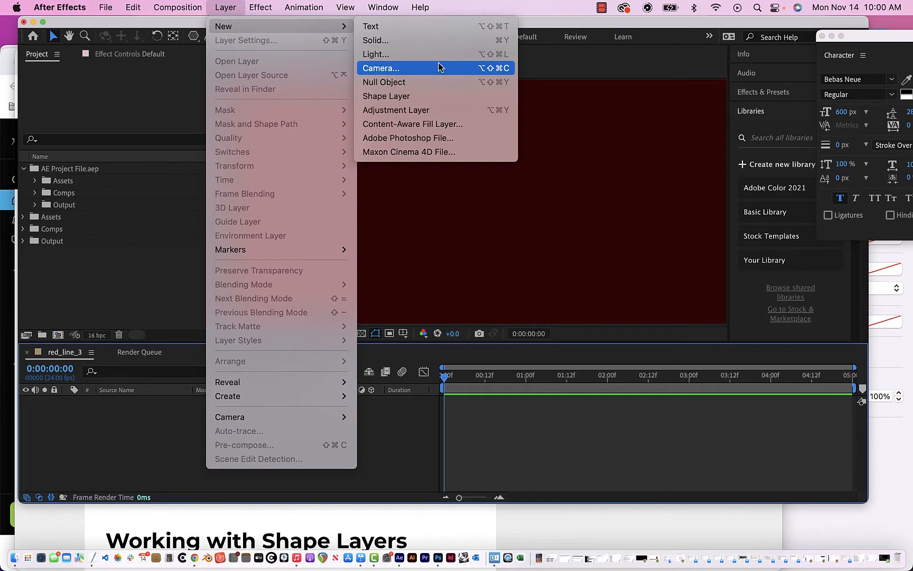
pyautogui.click(414, 97)
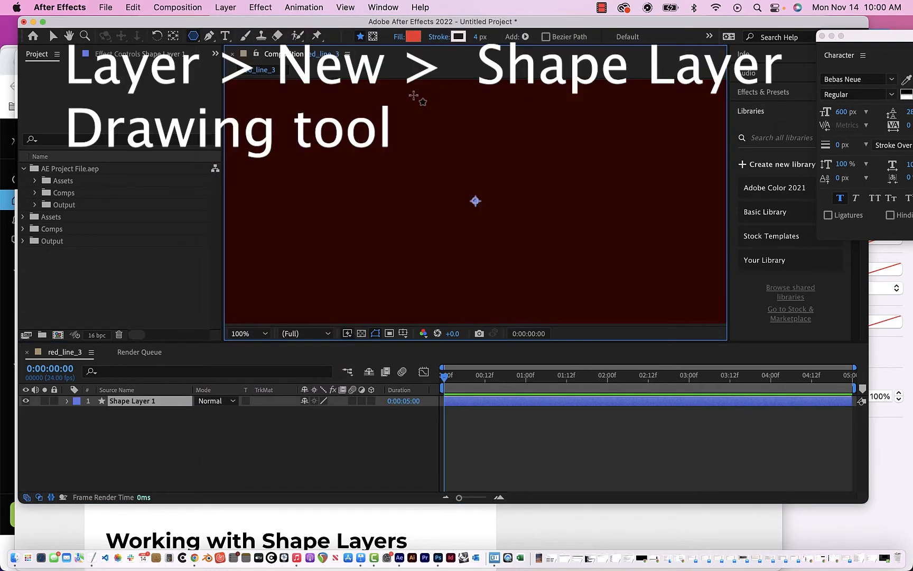
# Step: Draw a freeform shape with the Pen tool on the shape layer, with a curved oval body and a narrow pointed spike
pyautogui.click(215, 42)
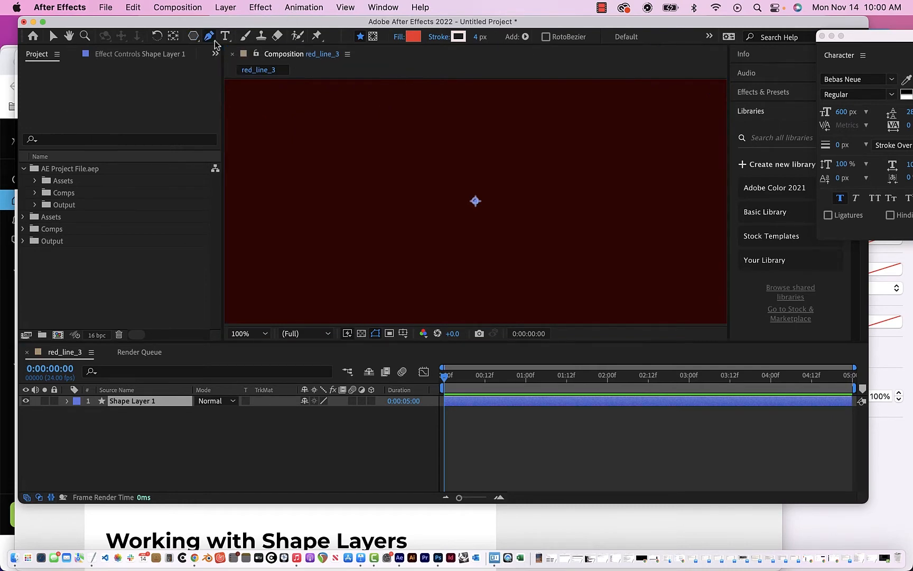
pyautogui.click(330, 139)
pyautogui.moveTo(331, 142); pyautogui.dragTo(396, 156)
pyautogui.moveTo(332, 140); pyautogui.dragTo(408, 155)
pyautogui.moveTo(389, 192); pyautogui.dragTo(308, 157)
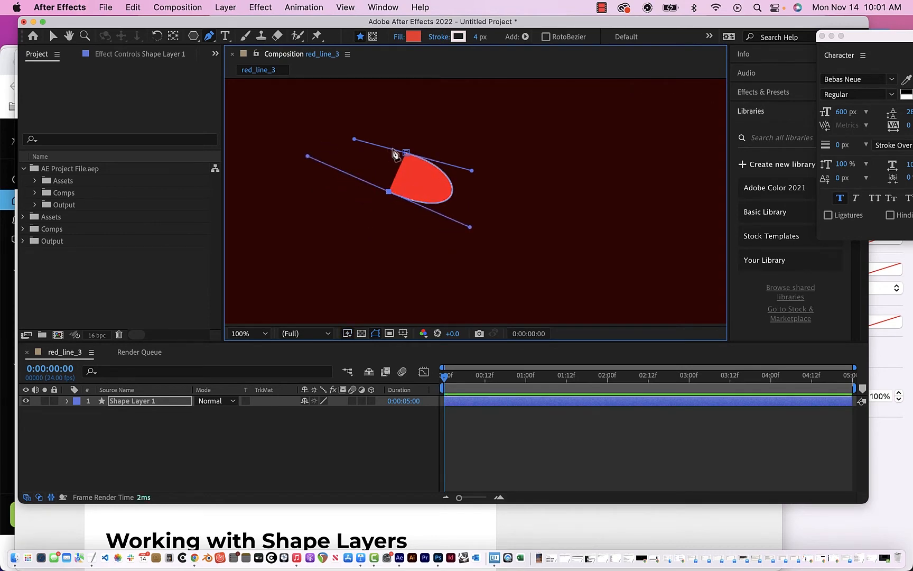
pyautogui.moveTo(405, 153); pyautogui.dragTo(485, 112)
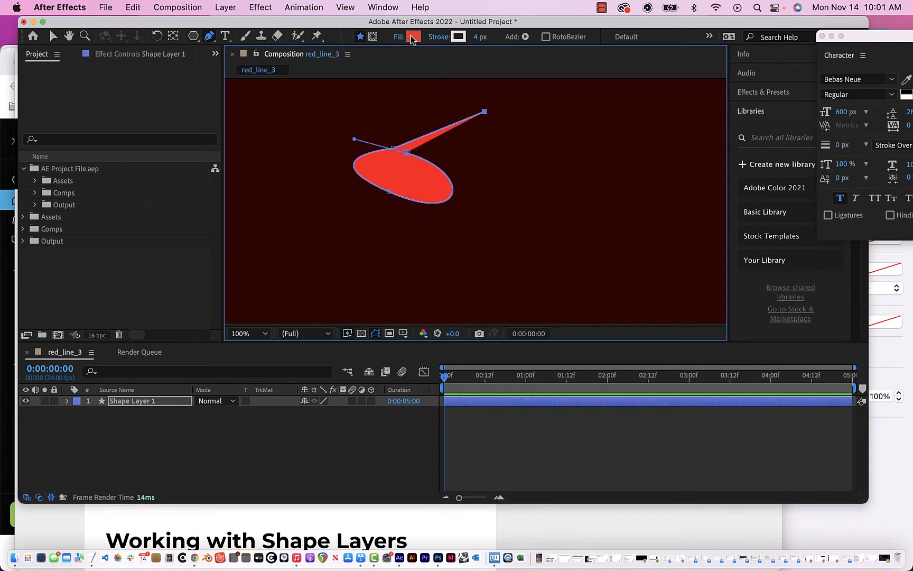
# Step: Try several stroke colors on the drawn shape and set the stroke to near-white FAF4FB
pyautogui.click(458, 37)
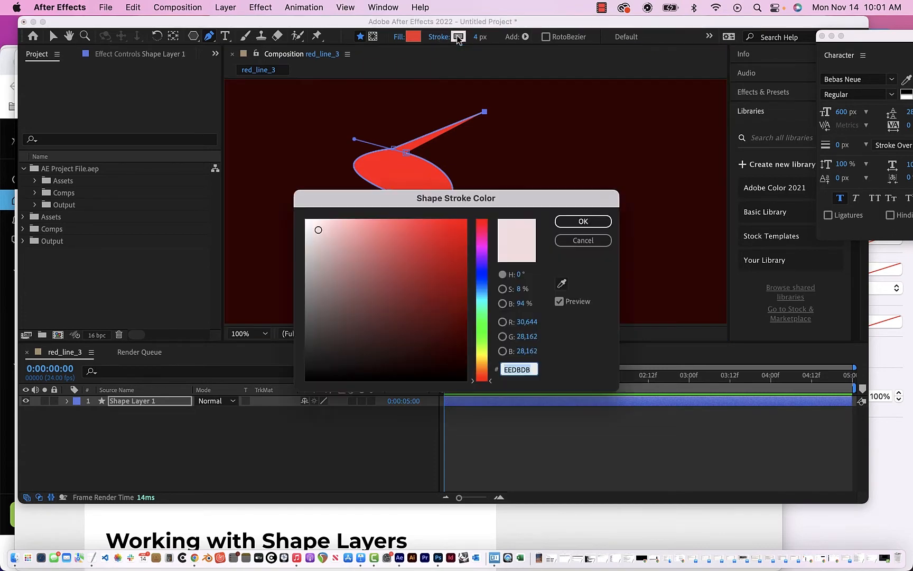
pyautogui.click(314, 224)
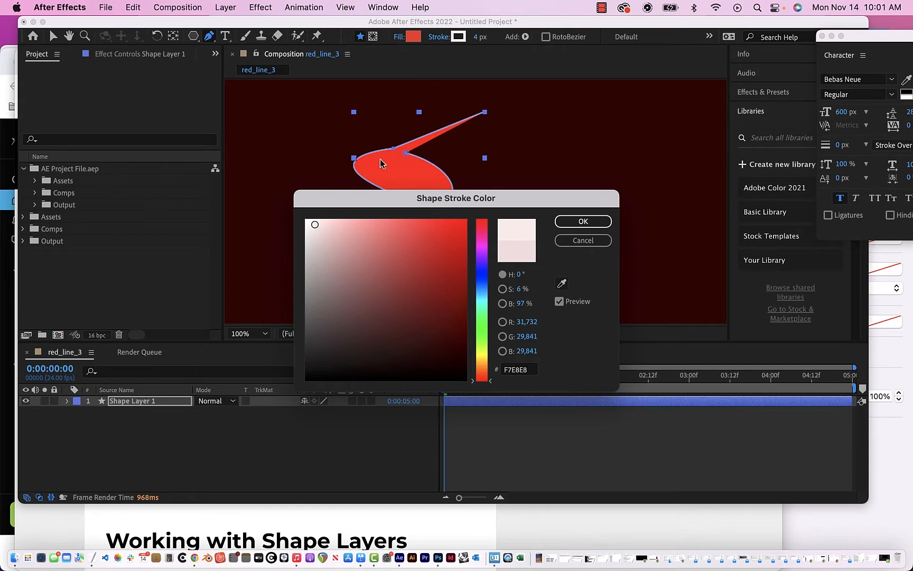
pyautogui.click(482, 250)
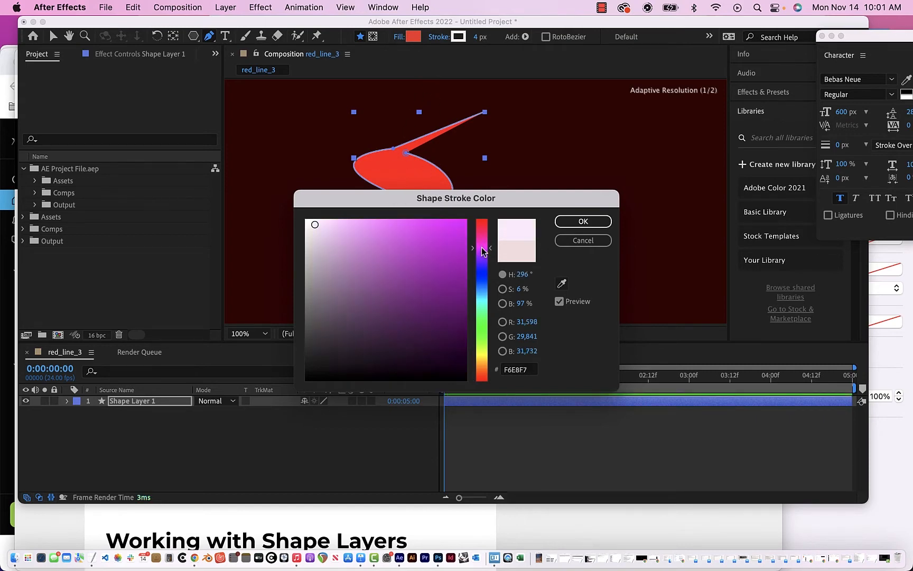
pyautogui.click(415, 229)
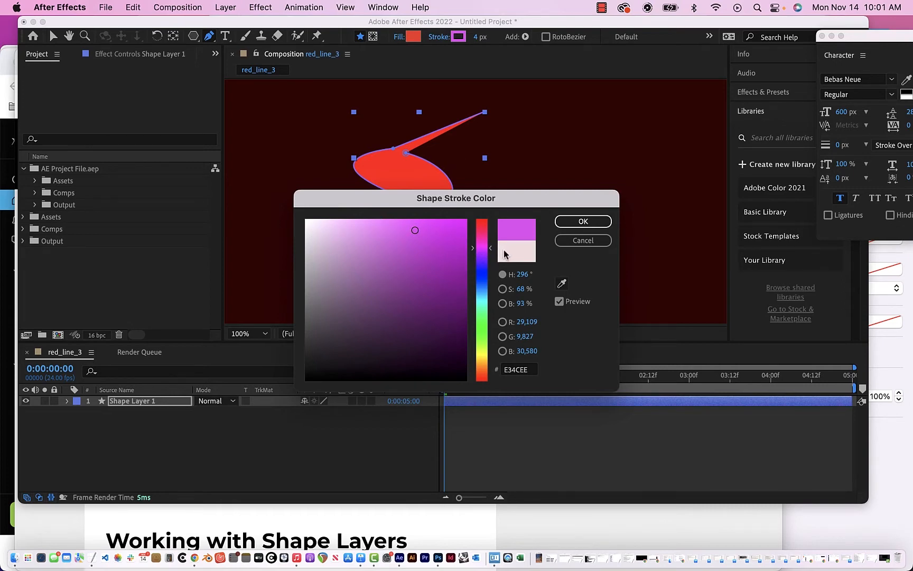
pyautogui.click(309, 222)
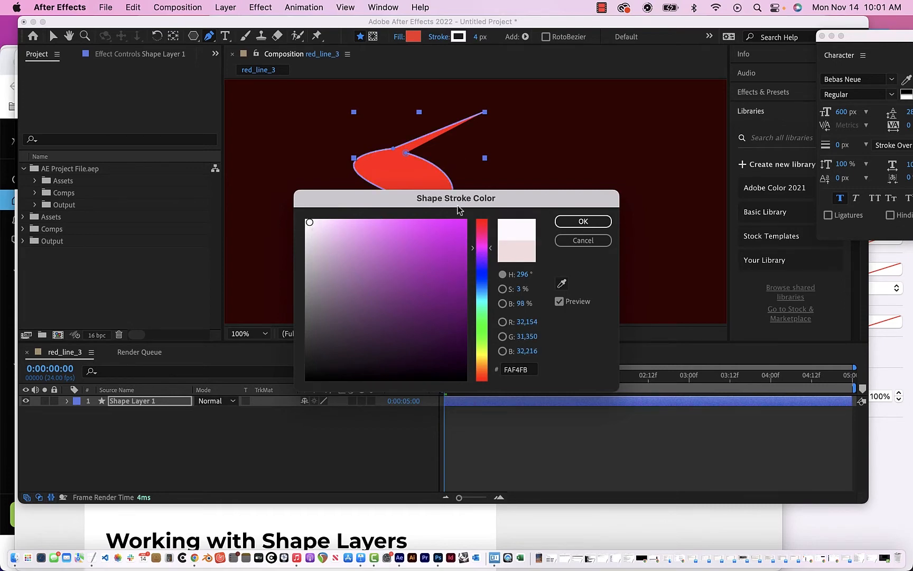
pyautogui.click(584, 221)
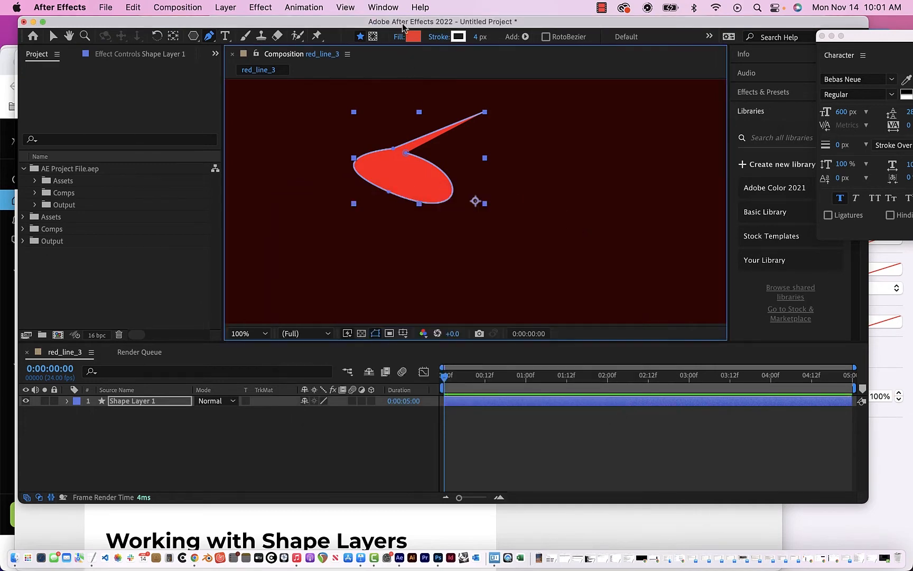
# Step: Keep the shape's fill type as Solid Color and set its fill color to magenta EE2EDF
pyautogui.click(399, 36)
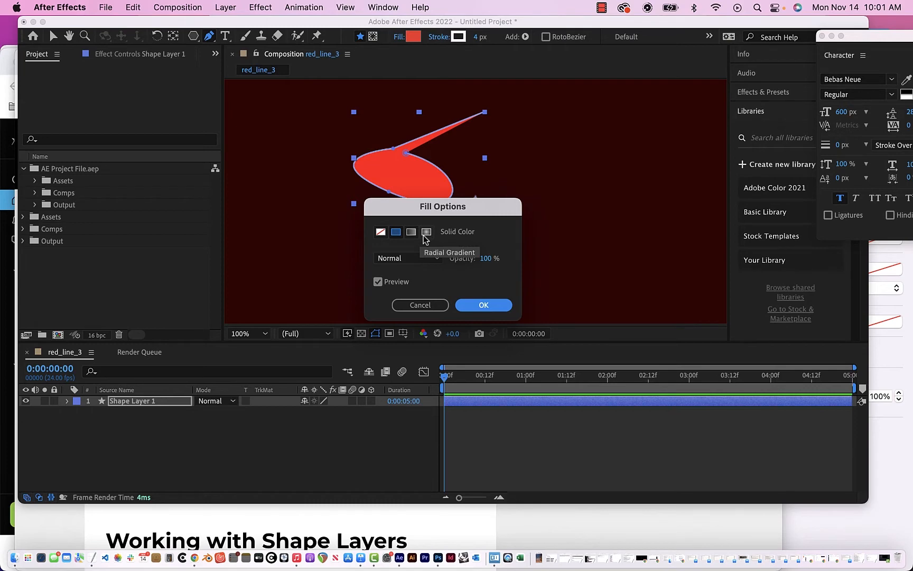
pyautogui.click(489, 309)
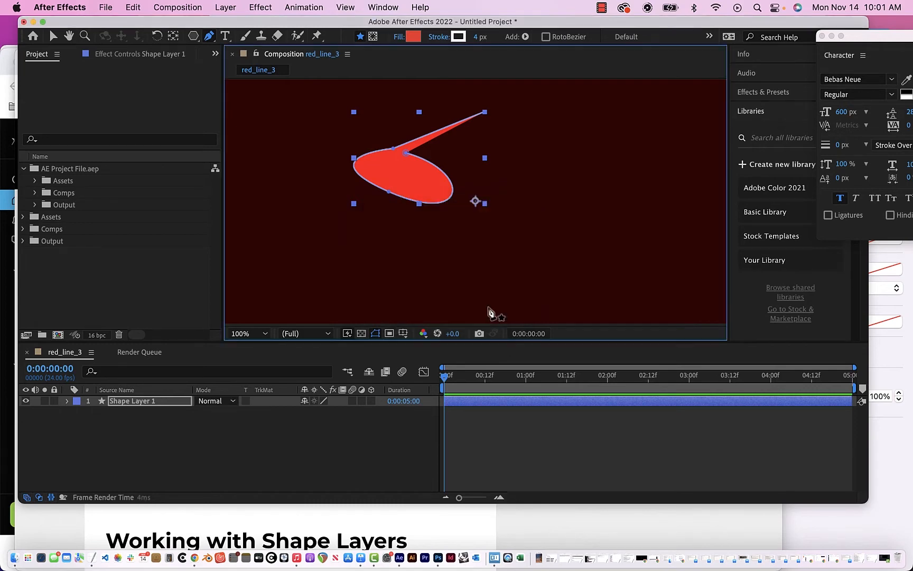
pyautogui.click(412, 37)
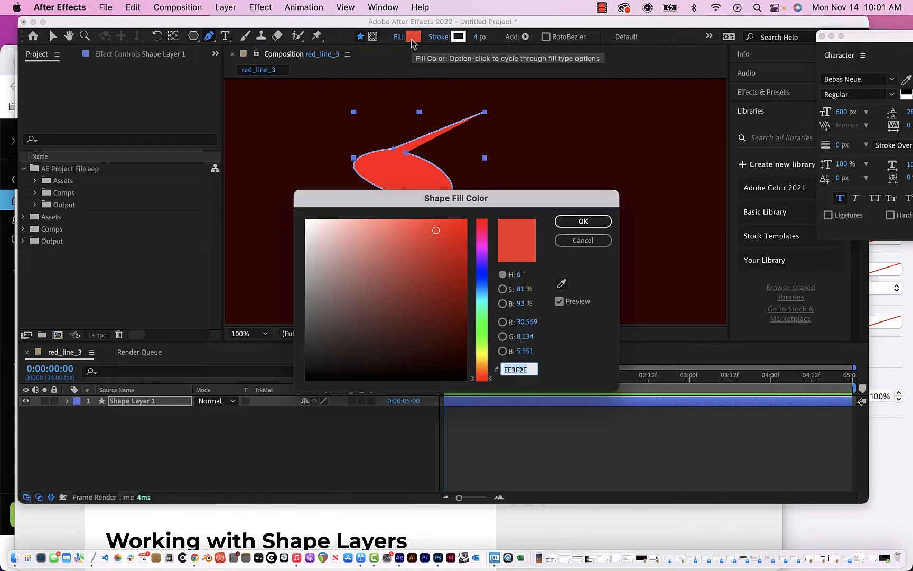
pyautogui.click(481, 244)
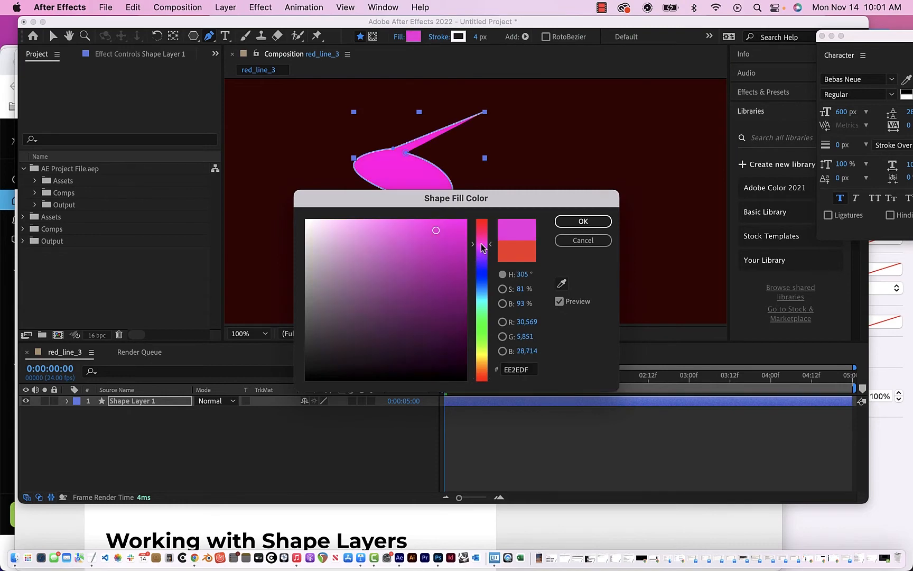
pyautogui.click(581, 222)
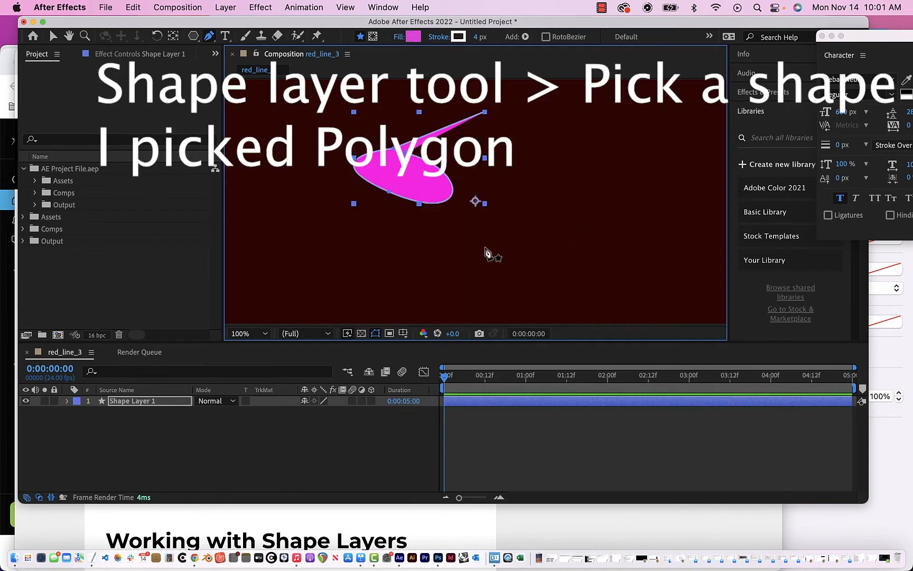
# Step: Draw a five-sided polygon with an outer radius of about 101 on Shape Layer 1, below and to the right of the freeform shape
pyautogui.click(193, 36)
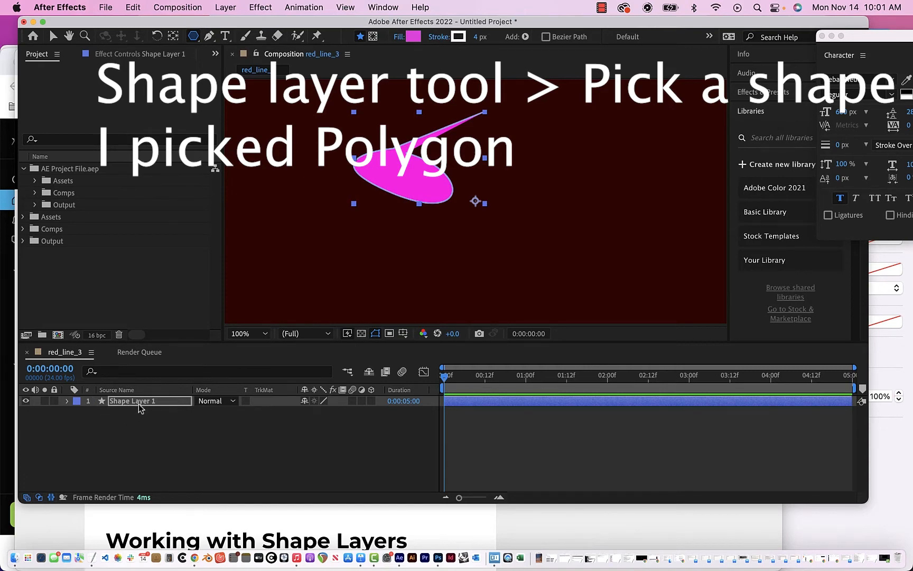
pyautogui.click(536, 243)
pyautogui.moveTo(536, 242); pyautogui.dragTo(559, 217)
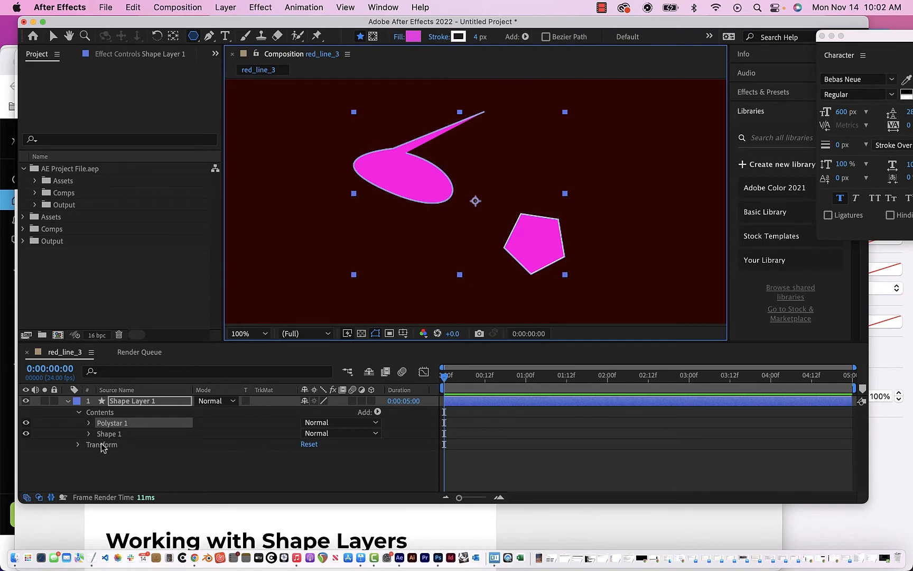
# Step: Set the polygon path's number of points to 3 to turn the pentagon into a triangle
pyautogui.click(89, 423)
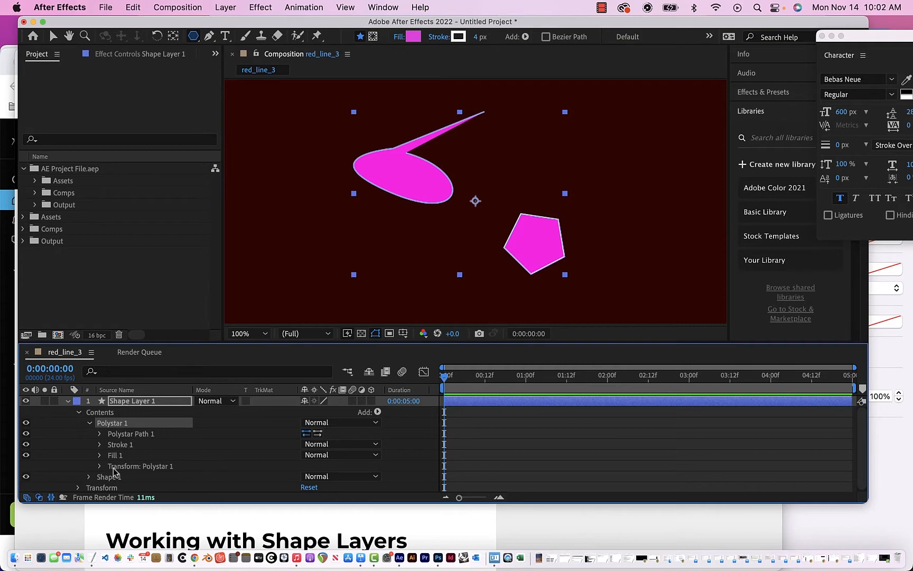
pyautogui.click(100, 434)
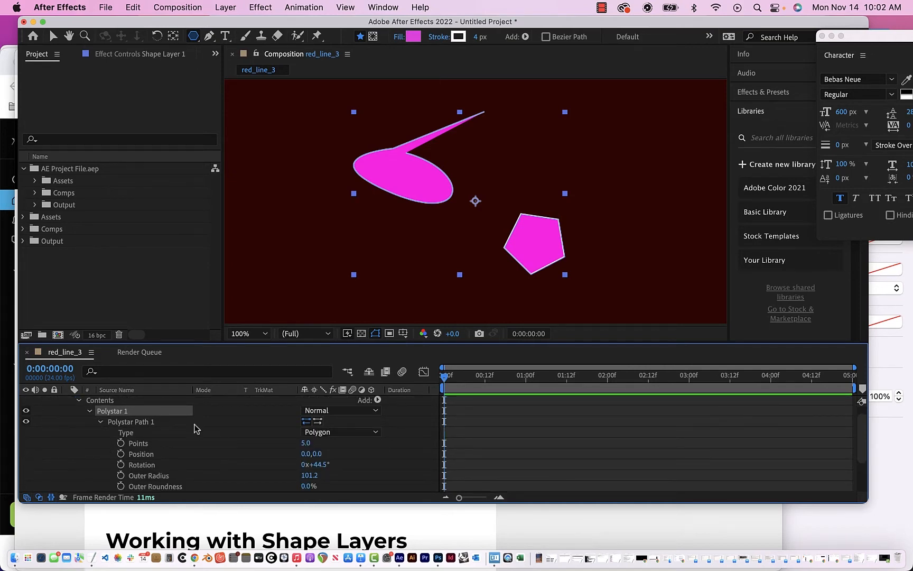
pyautogui.click(304, 443)
pyautogui.write('3')
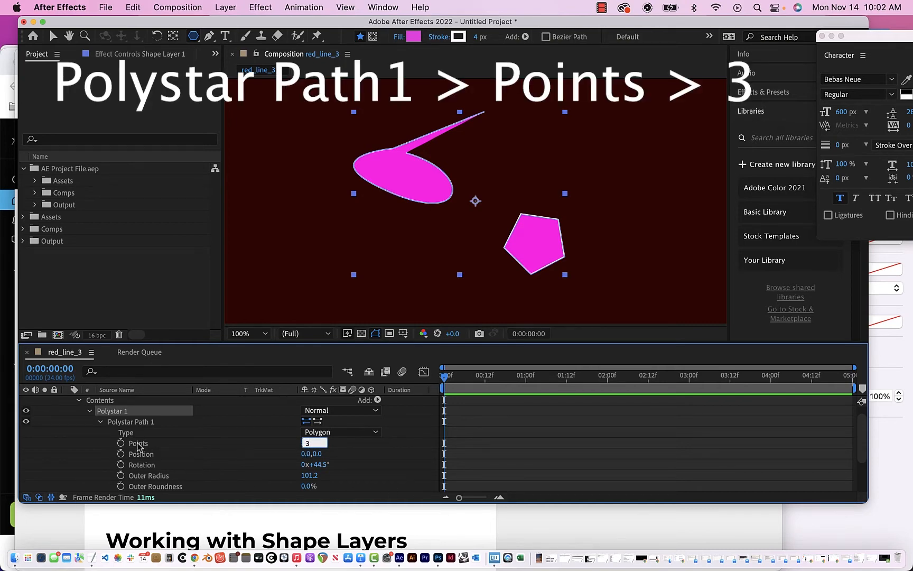
pyautogui.click(270, 447)
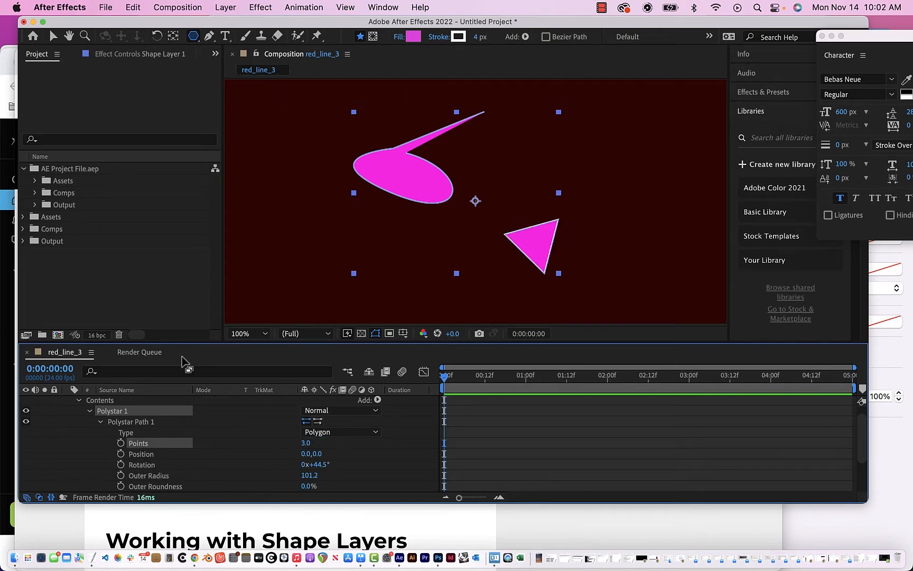
# Step: Add a Scale keyframe to the triangle's own transform at 0:00:00:00 and set the scale to 0%
pyautogui.scroll(-4, 183, 458)
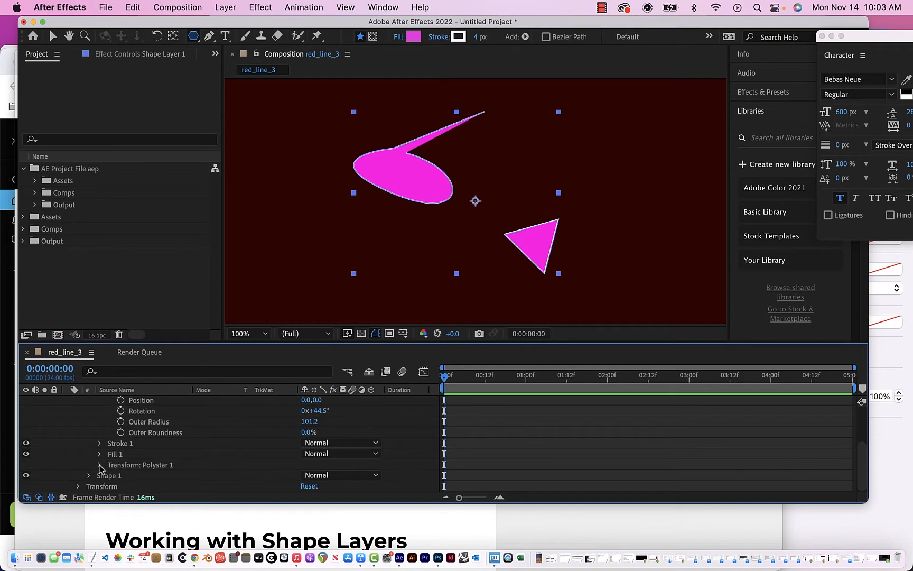
pyautogui.click(99, 475)
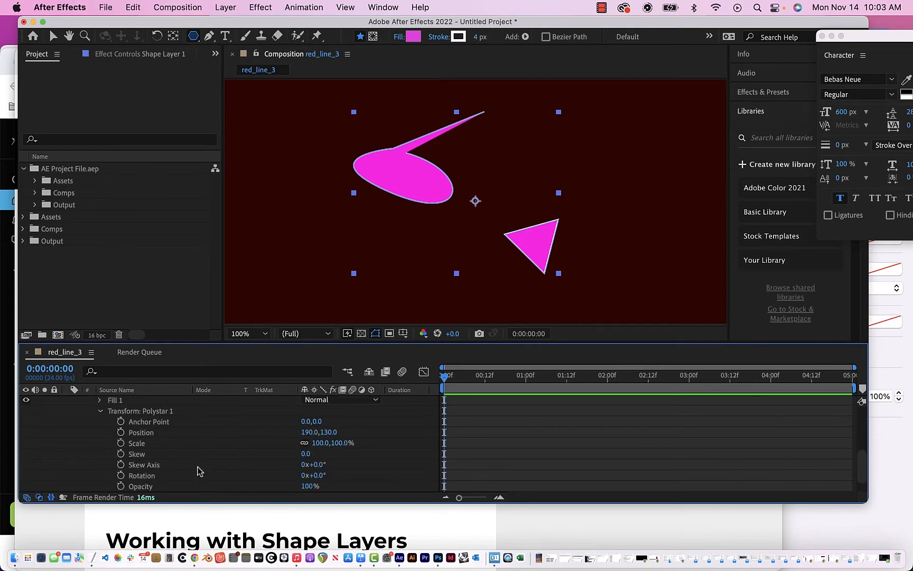
pyautogui.scroll(-1, 220, 463)
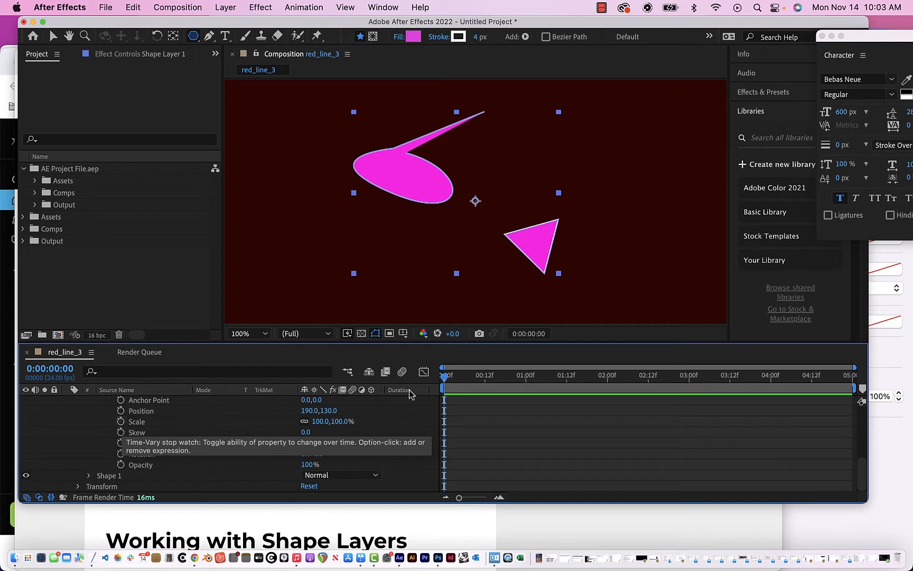
pyautogui.click(120, 421)
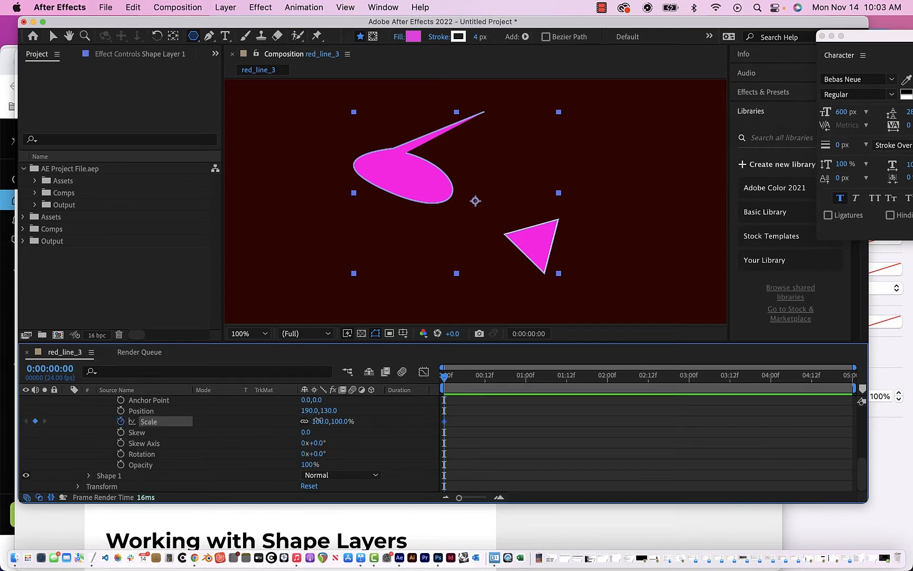
pyautogui.moveTo(308, 418); pyautogui.dragTo(324, 489)
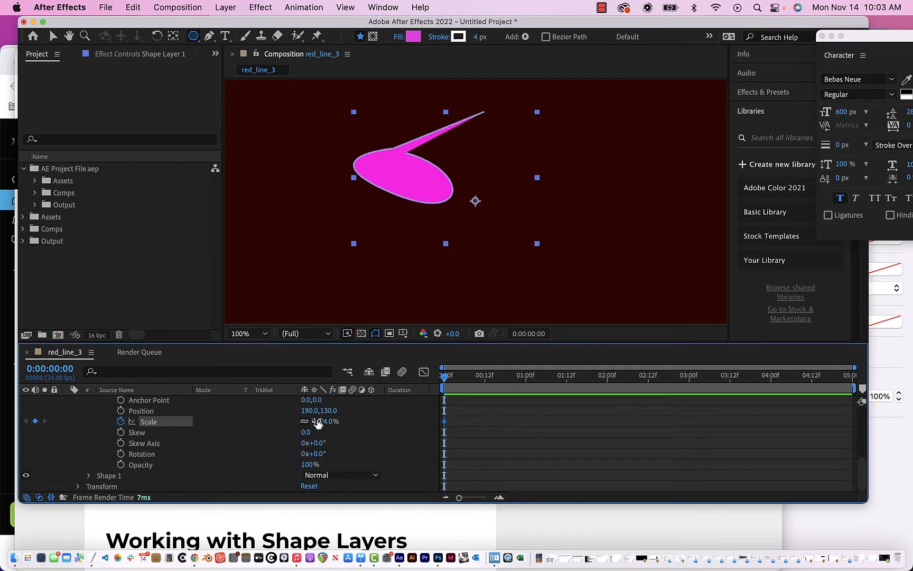
pyautogui.click(316, 421)
pyautogui.press('Return')
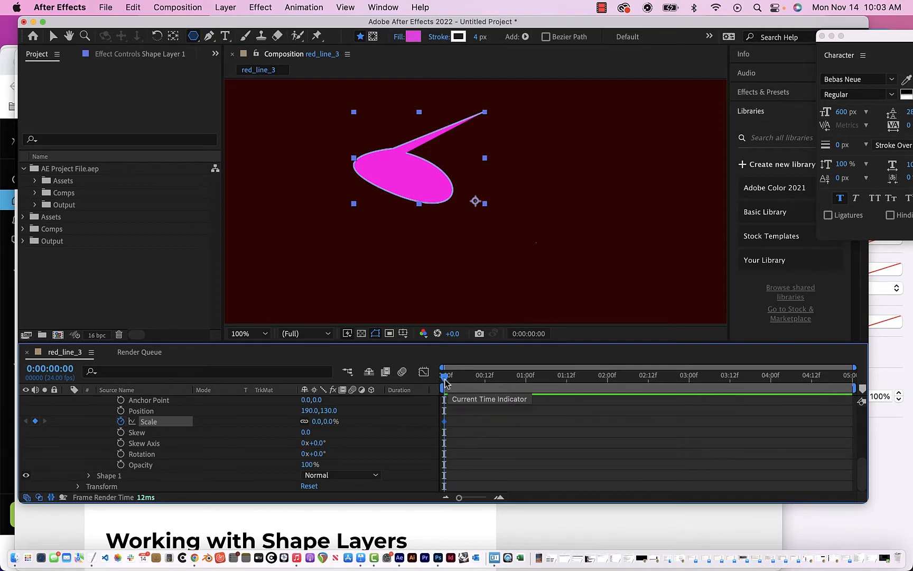
# Step: Move the current time to 0:00:02:00 and set the triangle's Scale to 100% there as a second keyframe
pyautogui.press('space')
pyautogui.moveTo(590, 383); pyautogui.dragTo(607, 385)
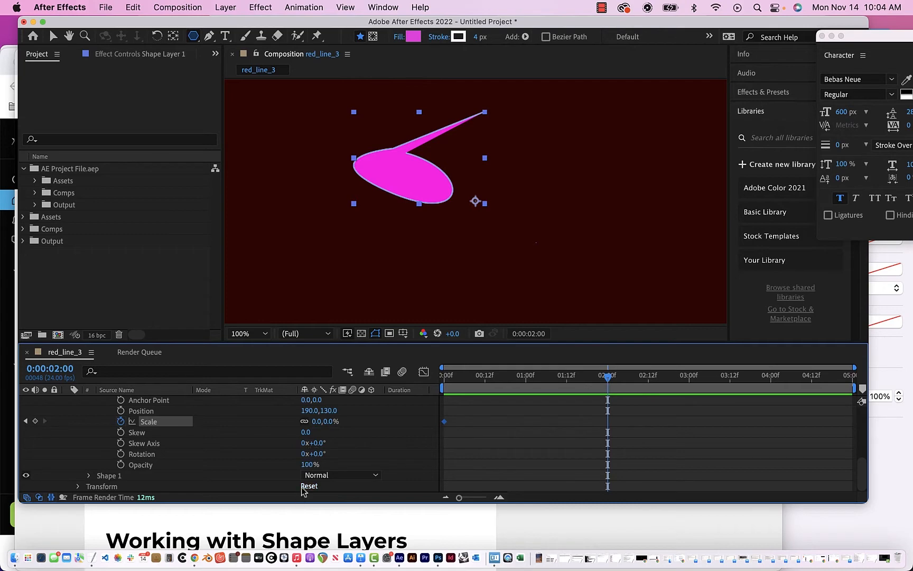
pyautogui.click(316, 421)
pyautogui.write('11')
pyautogui.press('Return')
pyautogui.moveTo(318, 413); pyautogui.dragTo(322, 362)
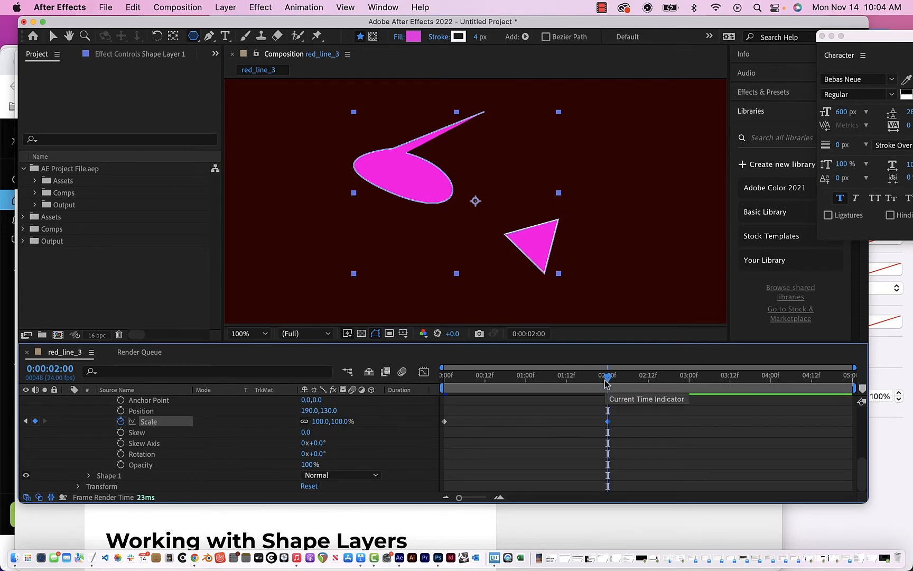
# Step: Save the project as red_line_tutorial_3.aep in the AE One and Two folder
pyautogui.press('super+s')
pyautogui.click(628, 343)
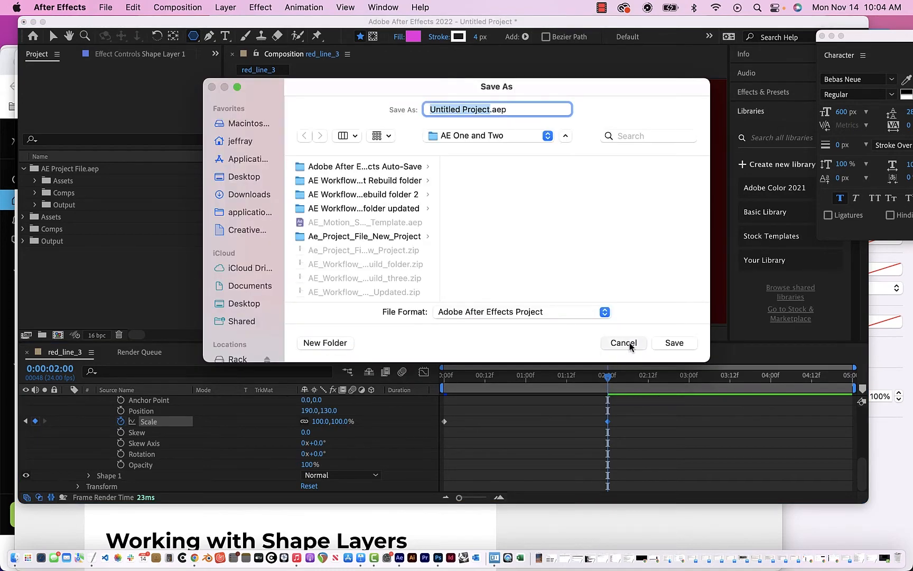
pyautogui.moveTo(630, 342); pyautogui.dragTo(635, 243)
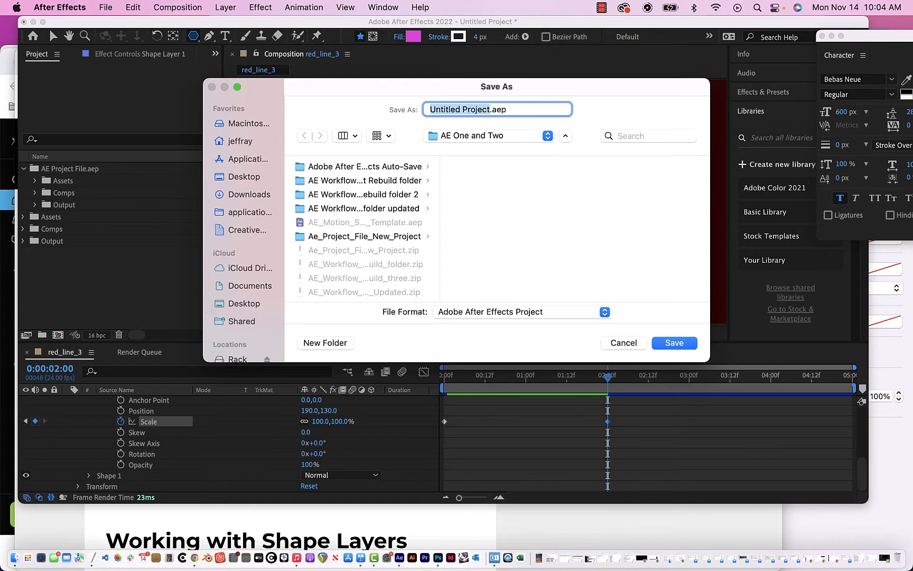
pyautogui.write('red')
pyautogui.write('_line')
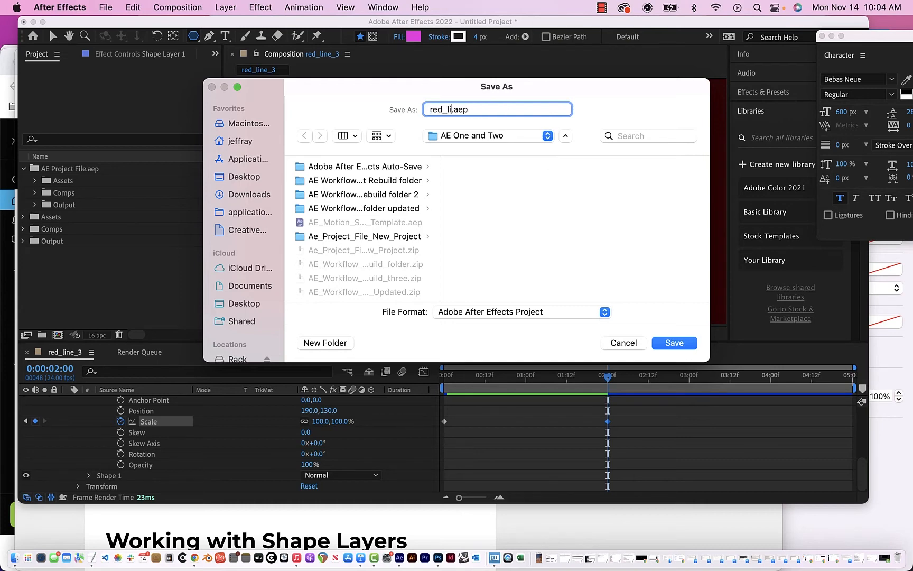
pyautogui.write('_animatio')
pyautogui.press('BackSpace')
pyautogui.press('BackSpace')
pyautogui.press('BackSpace')
pyautogui.press('BackSpace')
pyautogui.press('BackSpace')
pyautogui.press('BackSpace')
pyautogui.press('BackSpace')
pyautogui.press('BackSpace')
pyautogui.write('tutorial_3')
pyautogui.click(678, 343)
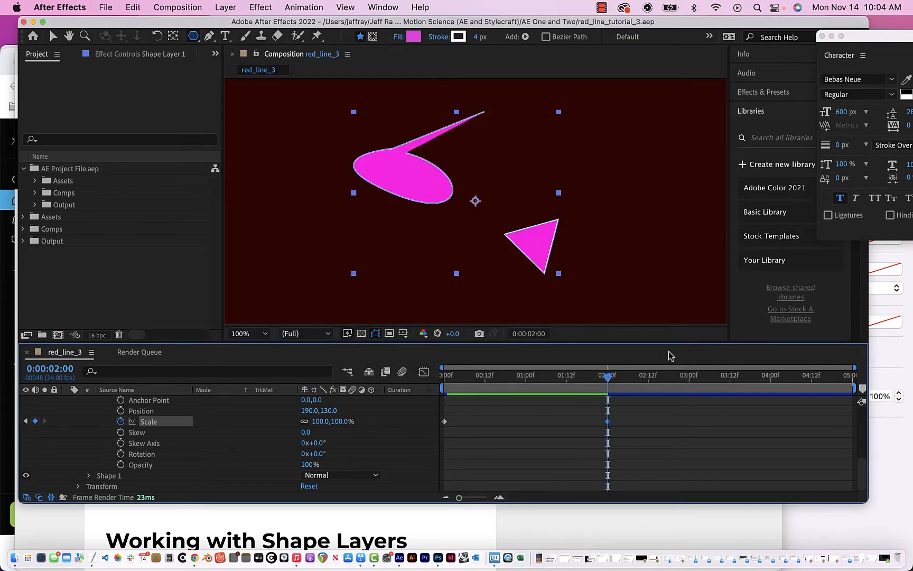
# Step: Preview the triangle's scale animation from 0:00:00:00 and collapse the properties of Shape Layer 1
pyautogui.moveTo(612, 378); pyautogui.dragTo(444, 377)
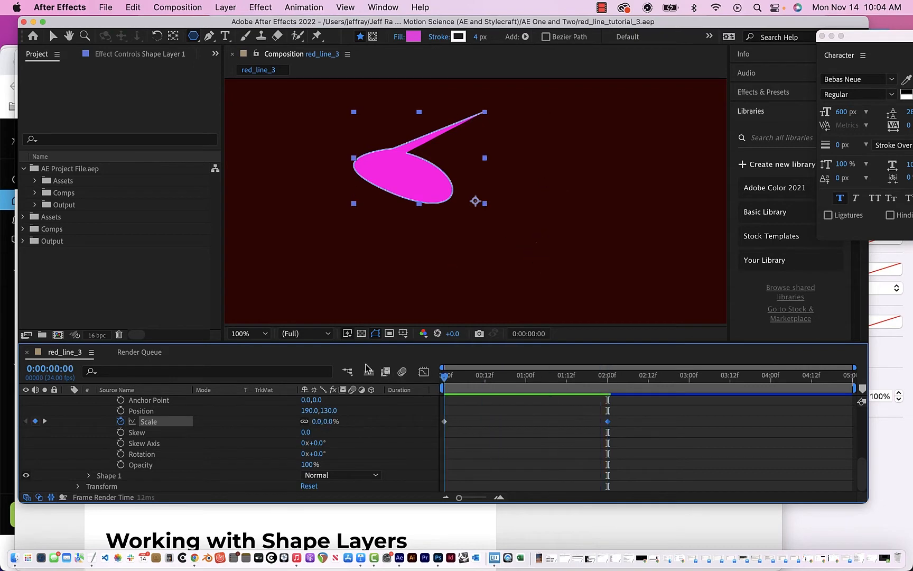
pyautogui.press('space')
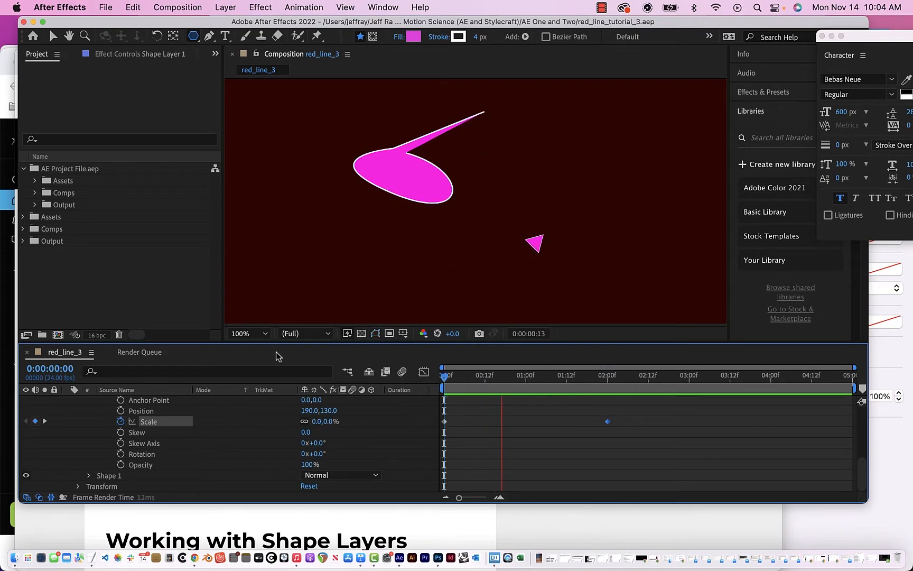
pyautogui.press('space')
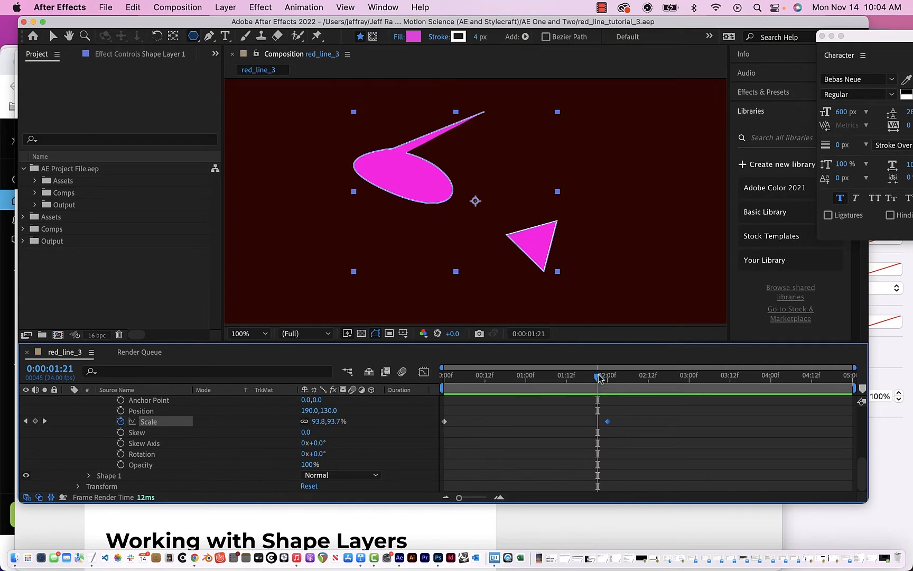
pyautogui.scroll(10, 222, 428)
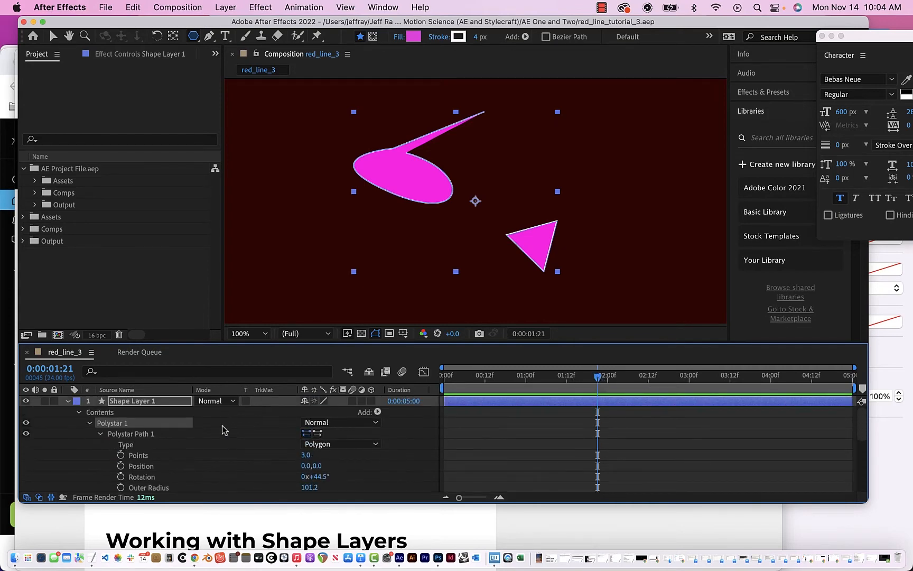
pyautogui.click(67, 401)
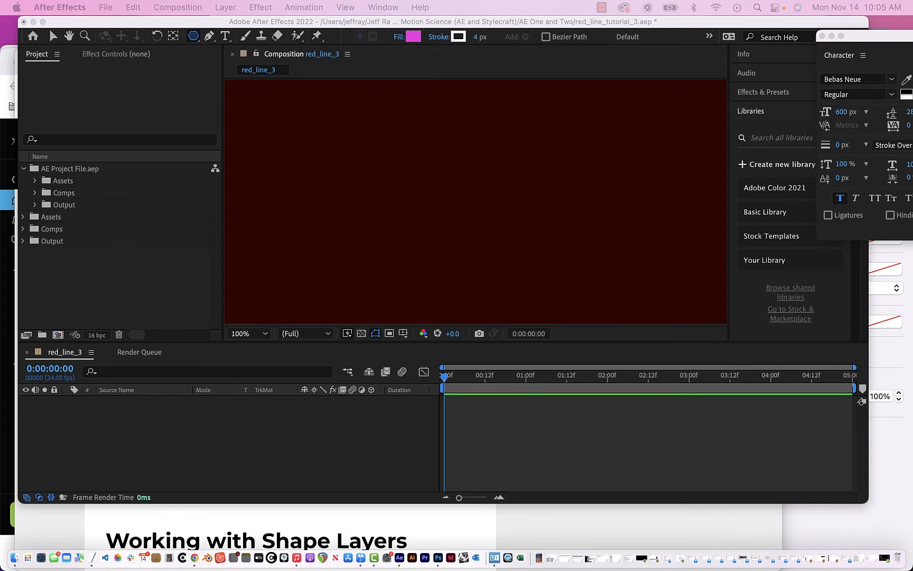
# Step: Import redline.ai into the project as Composition - Retain Layer Sizes, finding the file by searching for "redline"
pyautogui.click(164, 21)
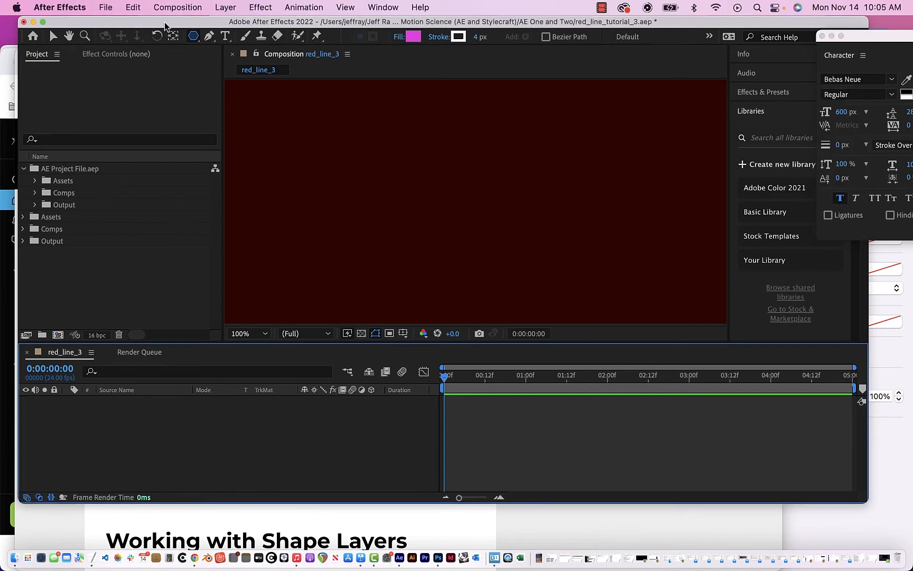
pyautogui.click(105, 7)
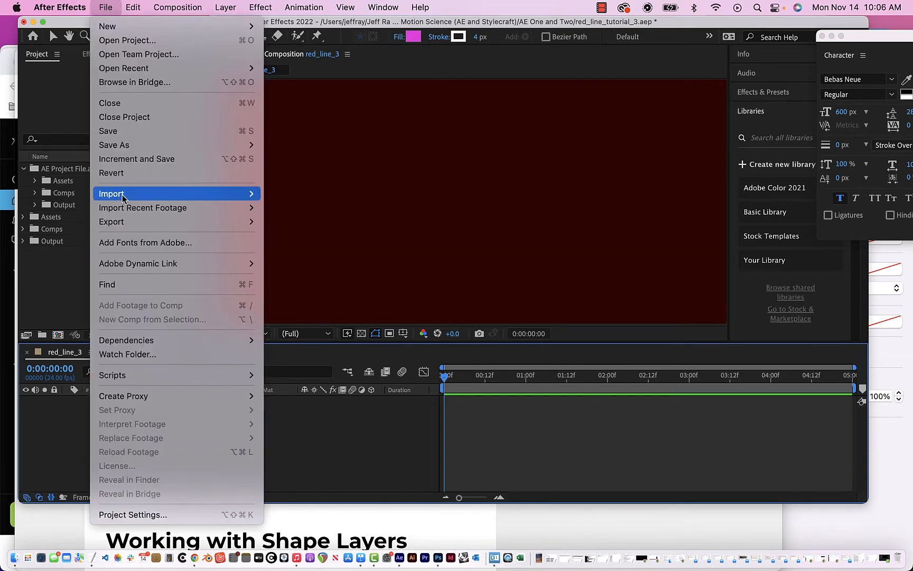
pyautogui.moveTo(124, 193)
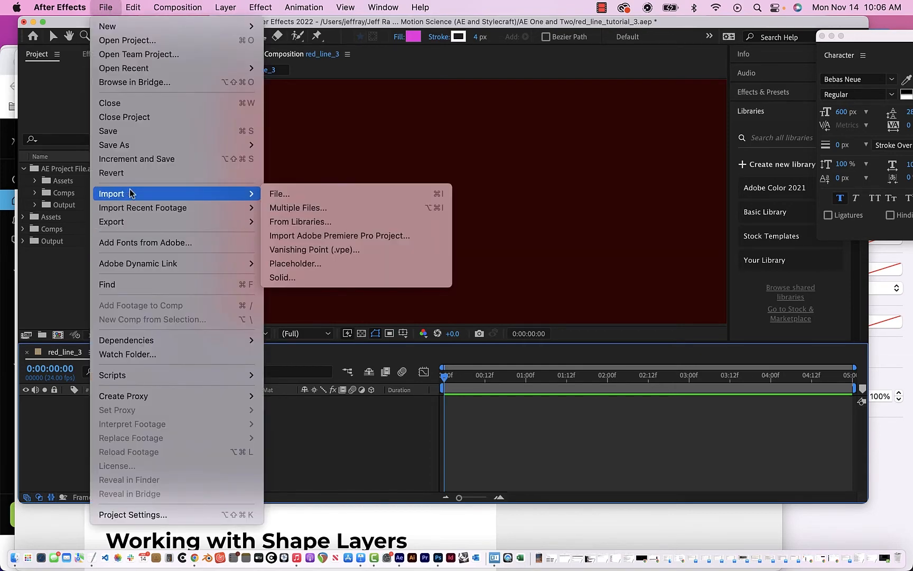
pyautogui.click(293, 194)
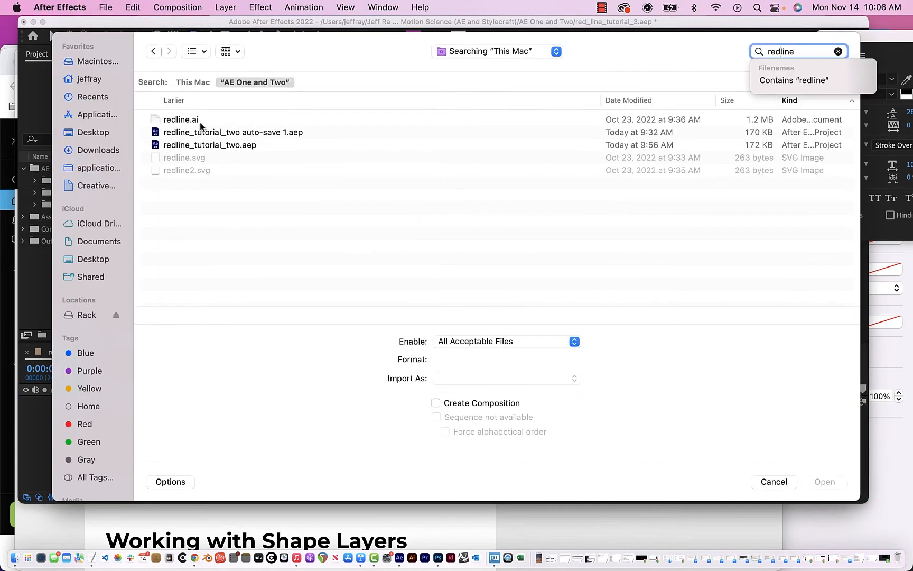
pyautogui.click(200, 122)
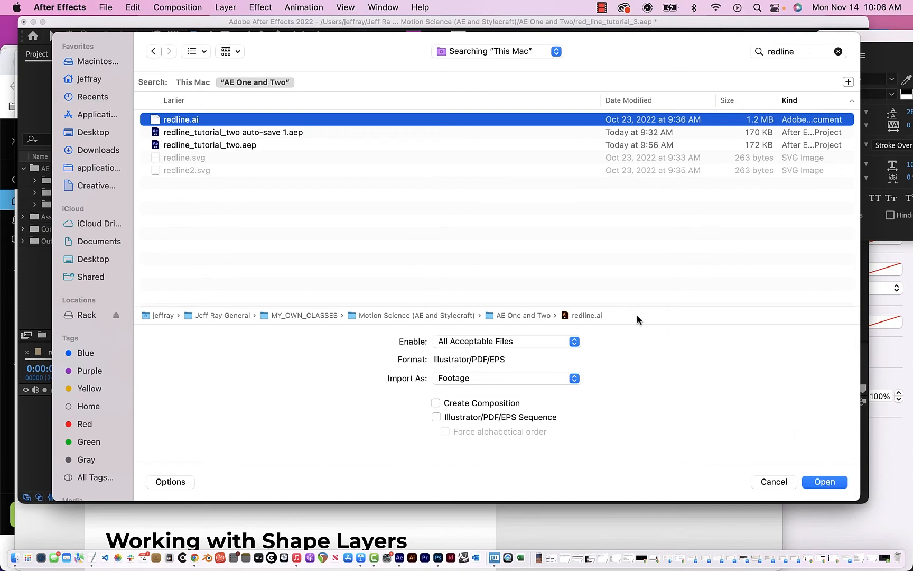
pyautogui.click(575, 379)
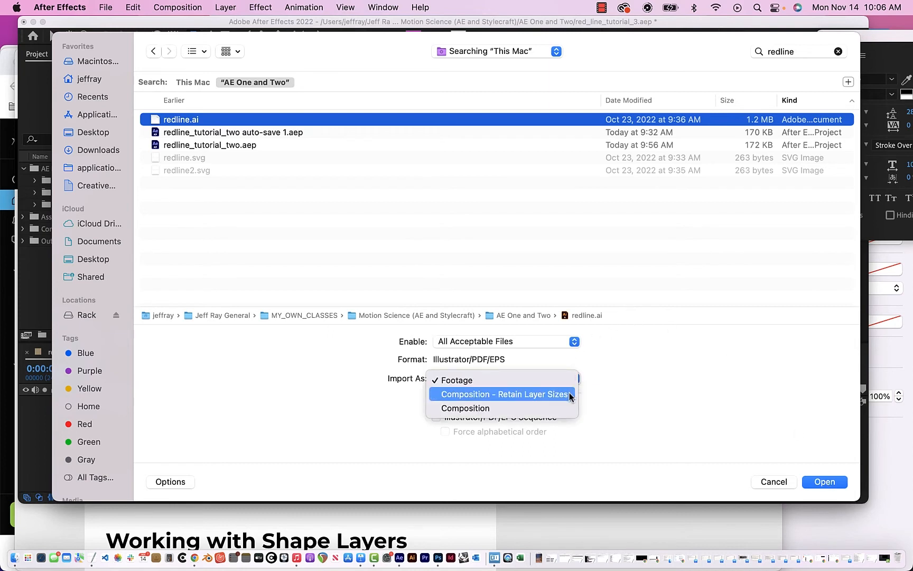
pyautogui.click(569, 393)
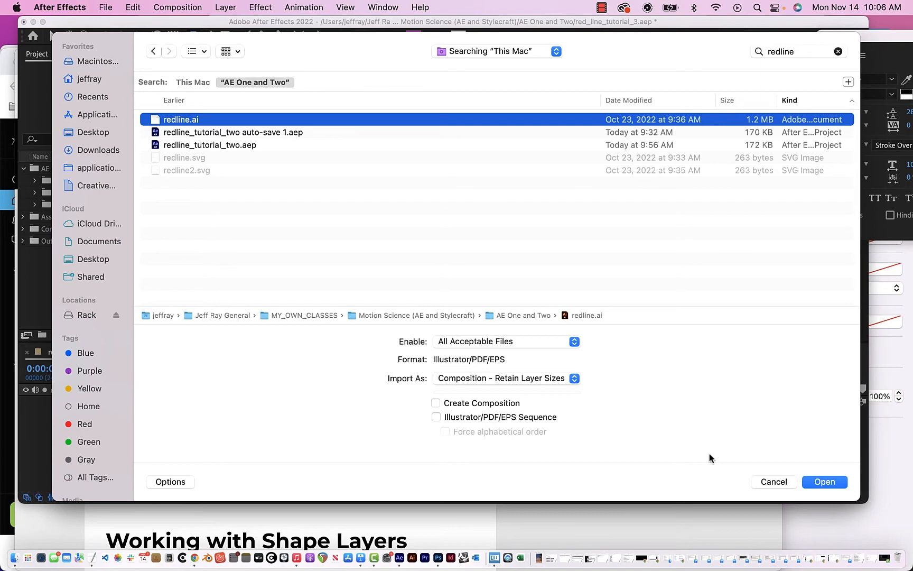
pyautogui.click(824, 482)
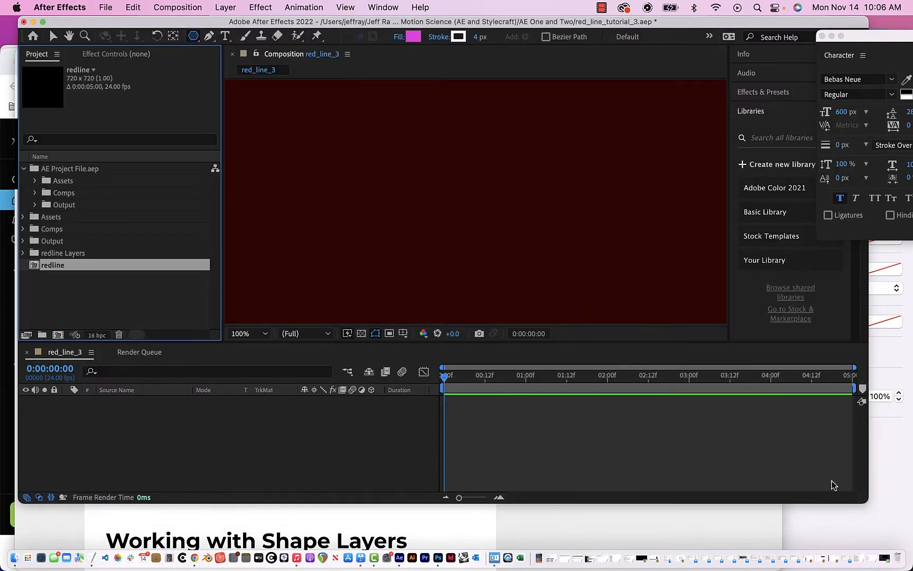
# Step: Add the Layer 1/redline.ai artwork from the redline Layers folder to the red_line_3 composition
pyautogui.click(23, 255)
pyautogui.click(56, 267)
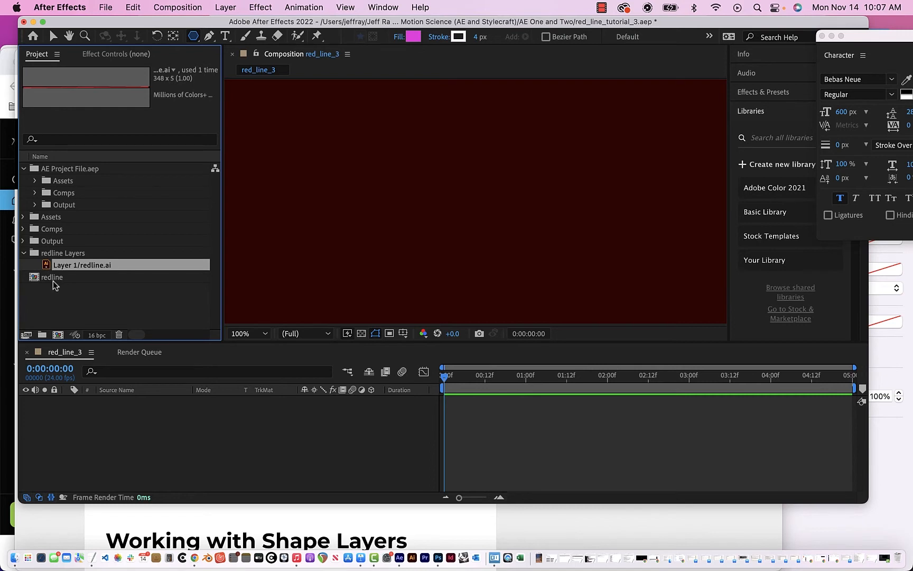
pyautogui.moveTo(47, 270); pyautogui.dragTo(53, 406)
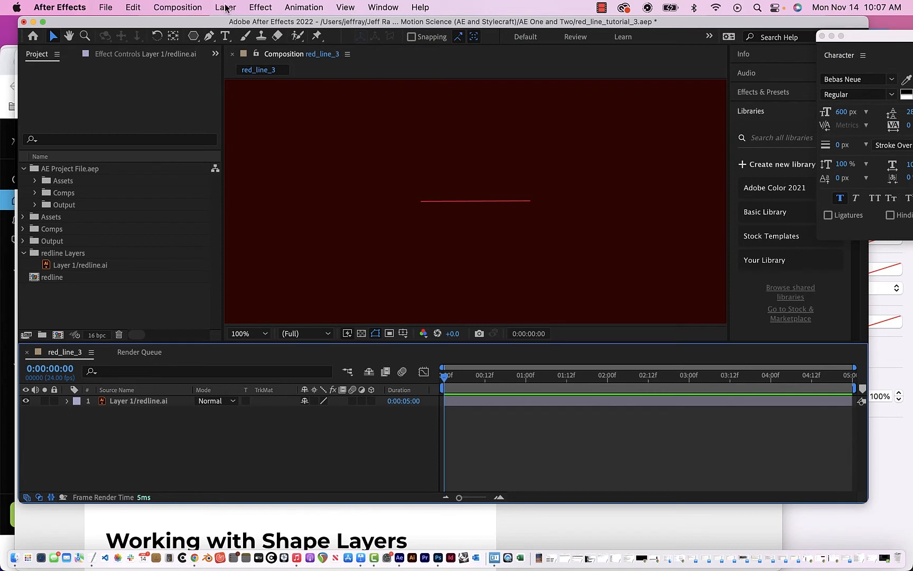
pyautogui.click(225, 6)
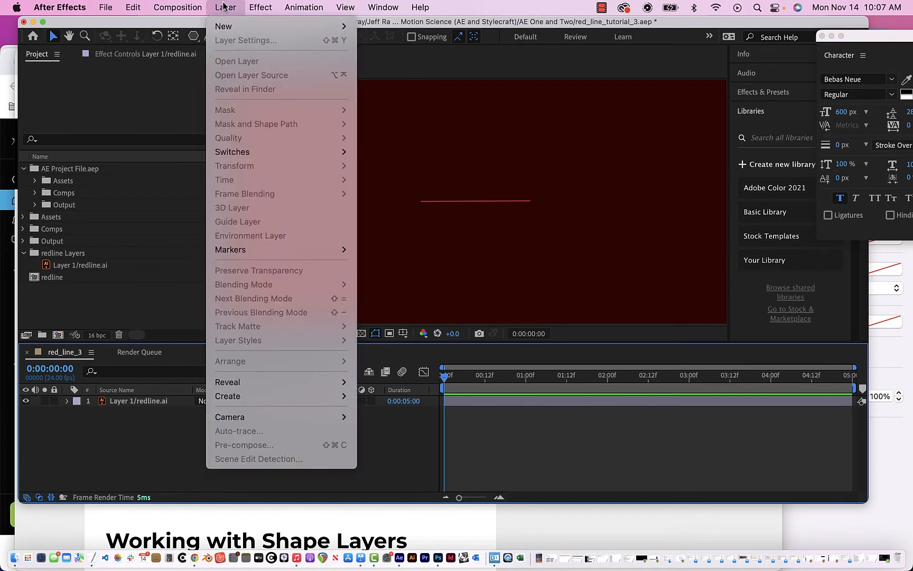
pyautogui.moveTo(238, 401)
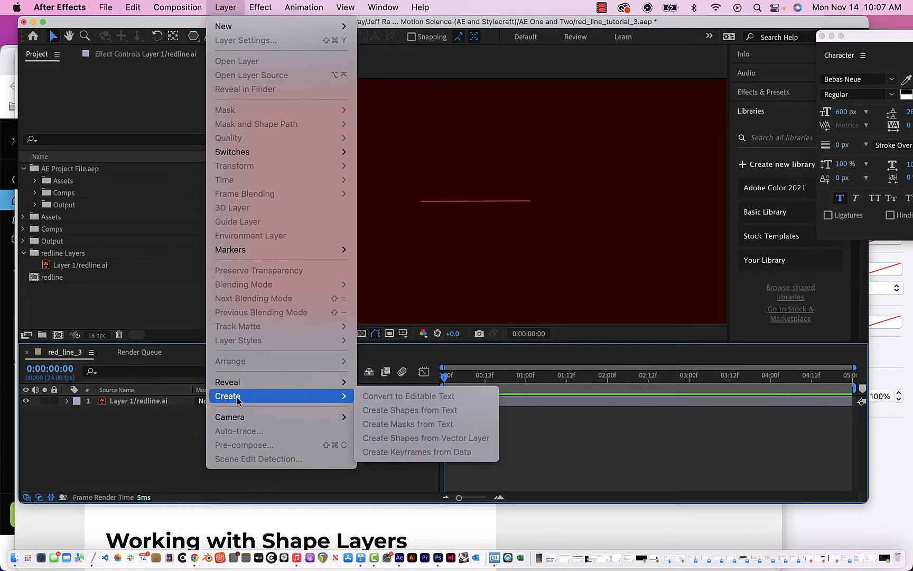
pyautogui.click(225, 6)
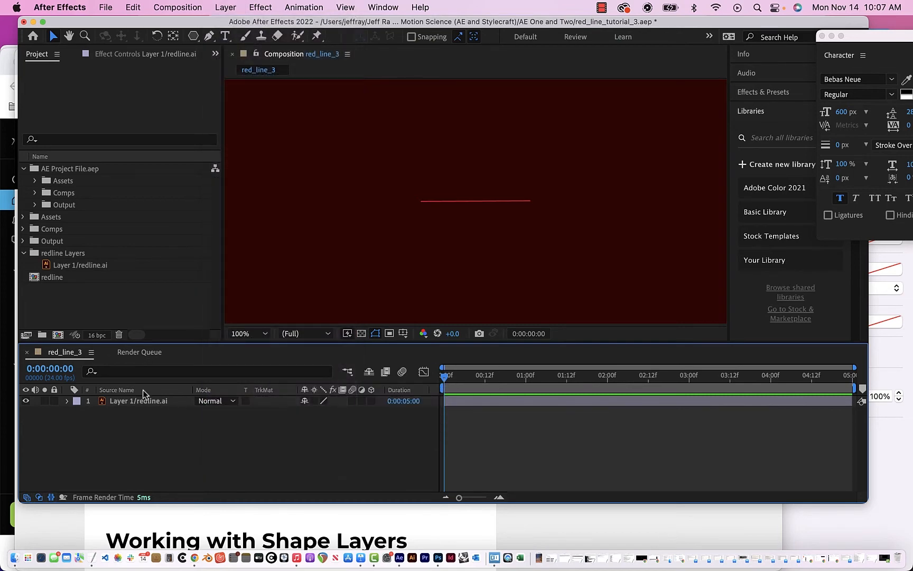
# Step: Create shapes from the Layer 1/redline.ai vector layer and delete the original redline.ai layer from the composition
pyautogui.click(135, 401)
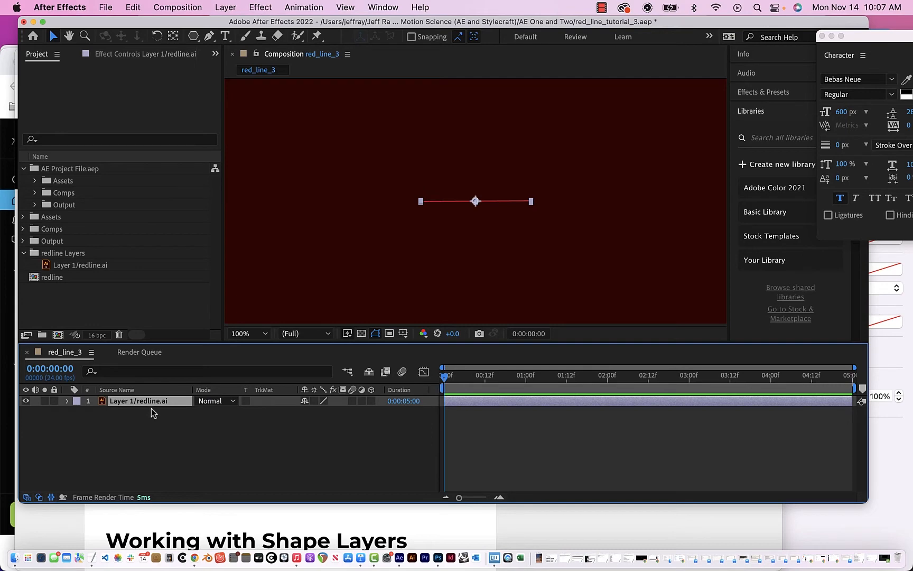
pyautogui.click(233, 8)
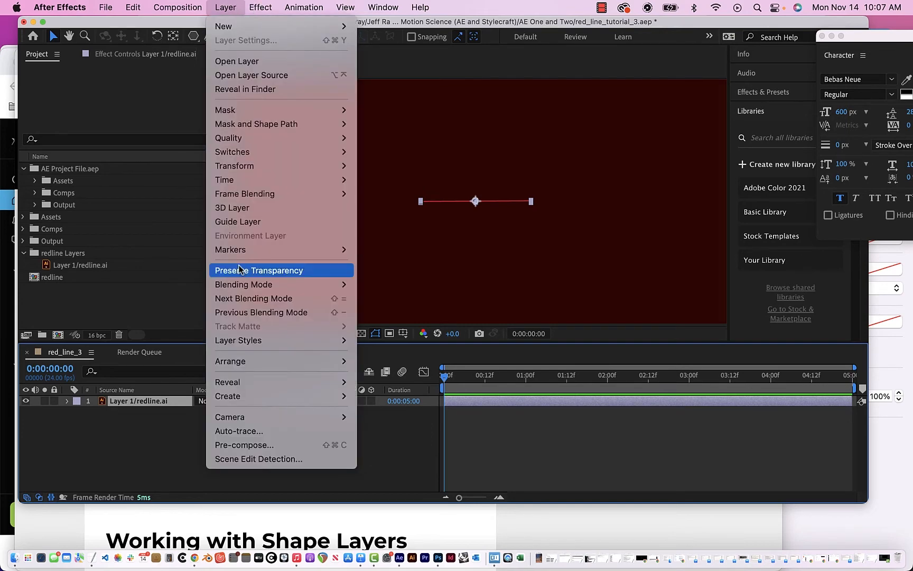
pyautogui.moveTo(264, 396)
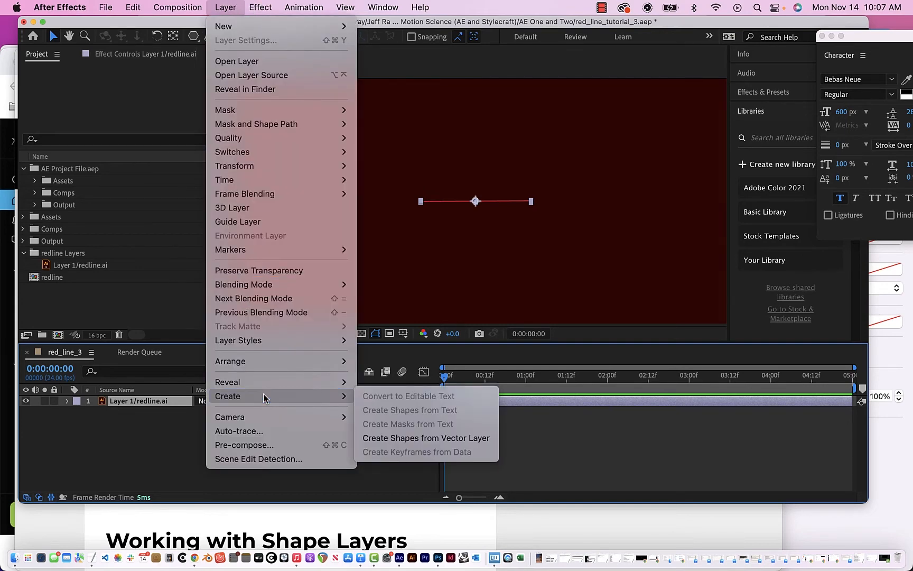
pyautogui.click(400, 445)
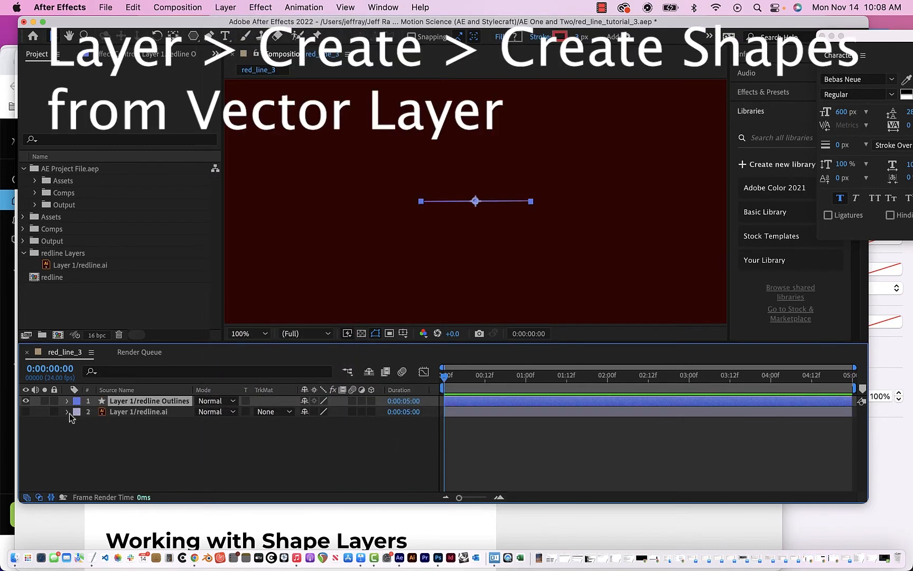
pyautogui.click(120, 412)
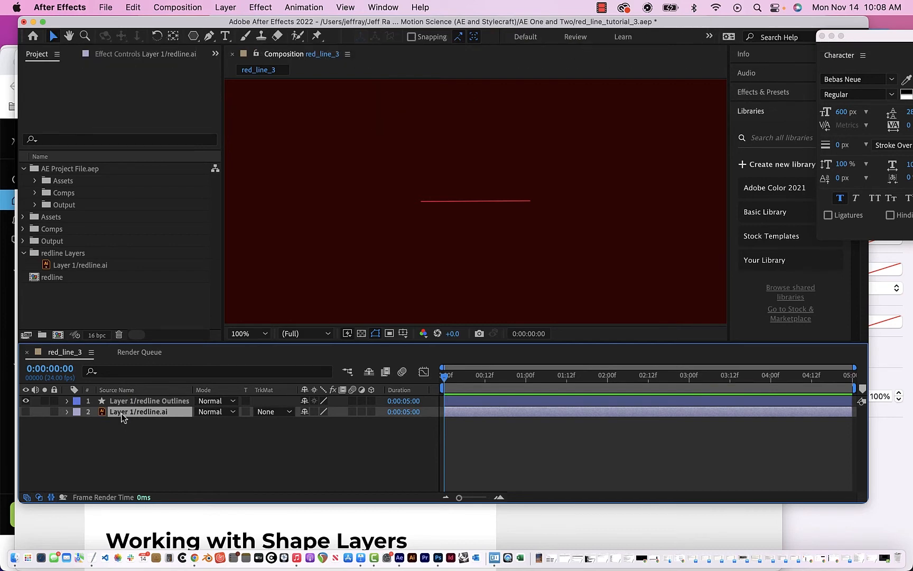
pyautogui.press('Delete')
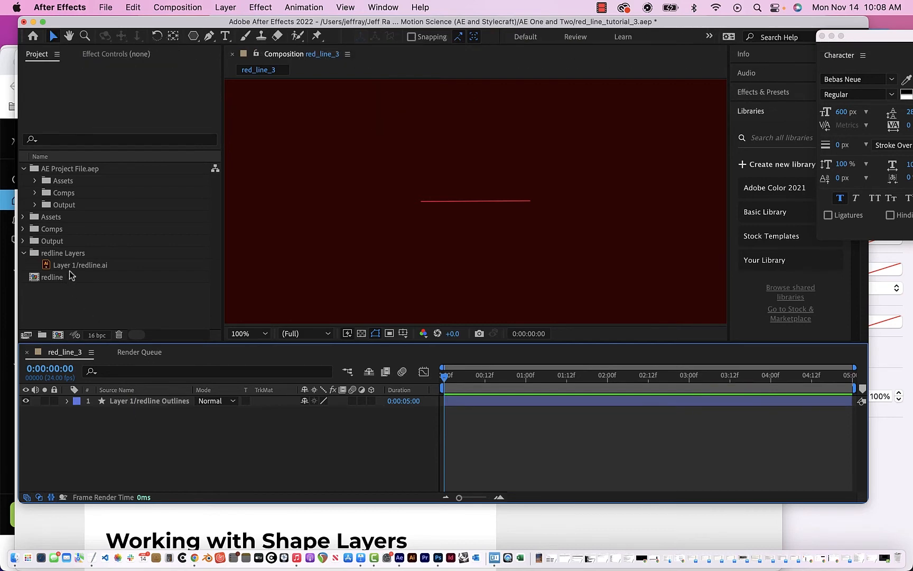
# Step: Examine the Contents, Group 1 and Transform properties of the Layer 1/redline Outlines shape layer, and collapse them again
pyautogui.click(67, 402)
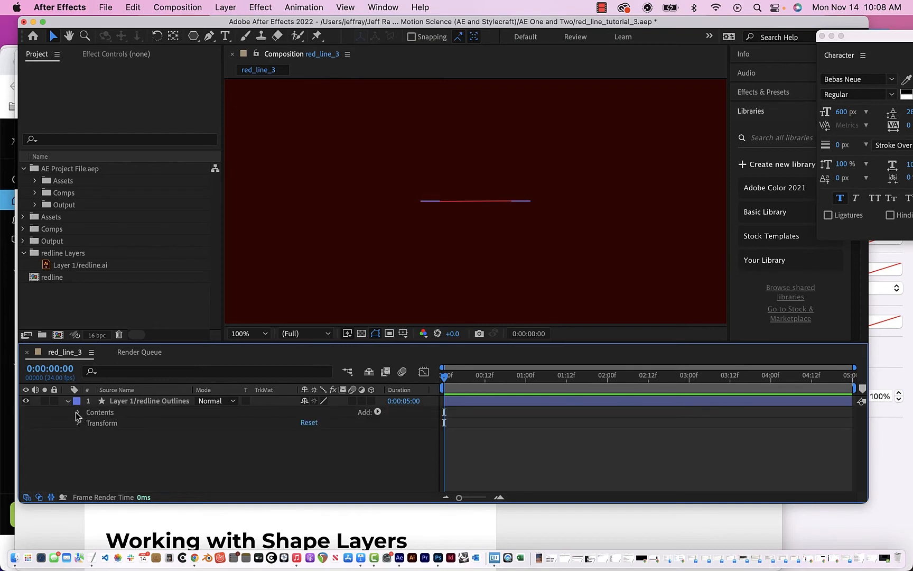
pyautogui.click(78, 413)
pyautogui.click(89, 423)
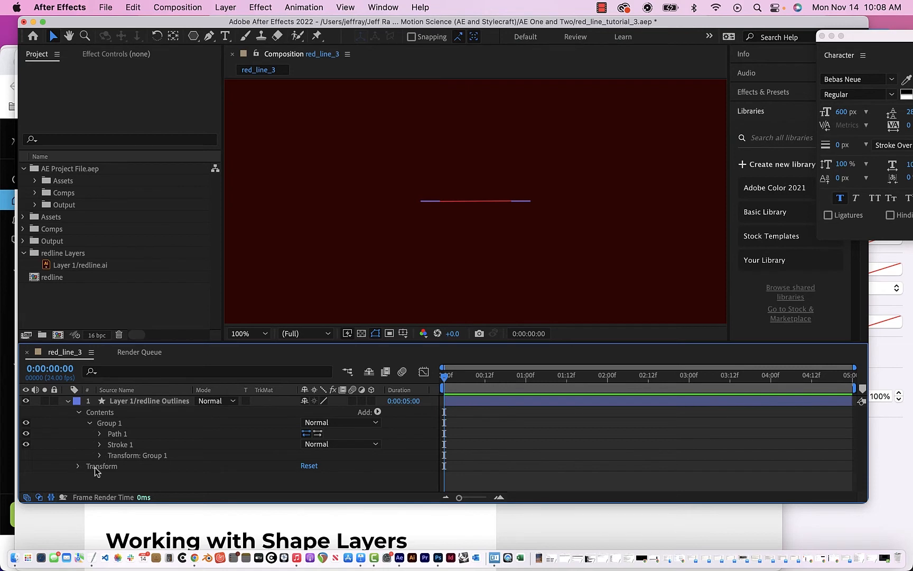
pyautogui.click(79, 466)
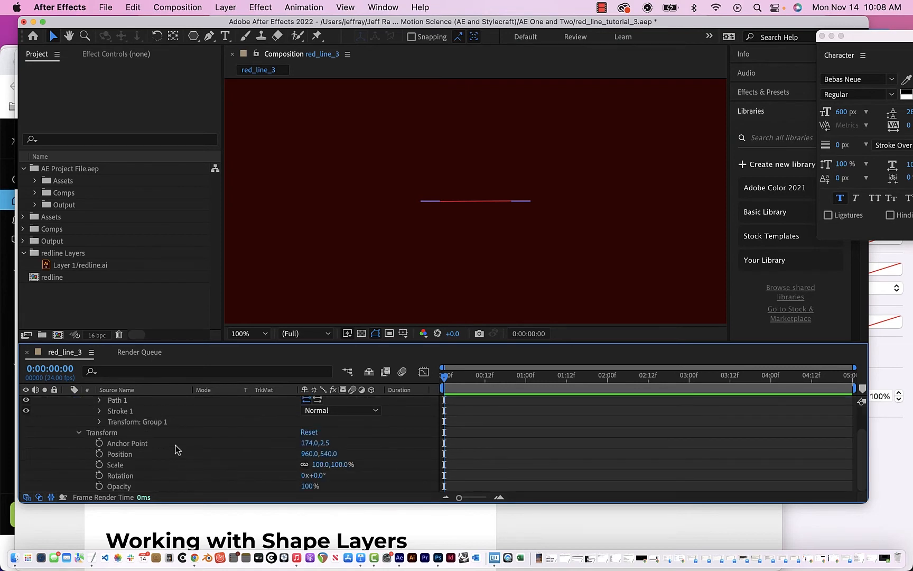
pyautogui.click(79, 432)
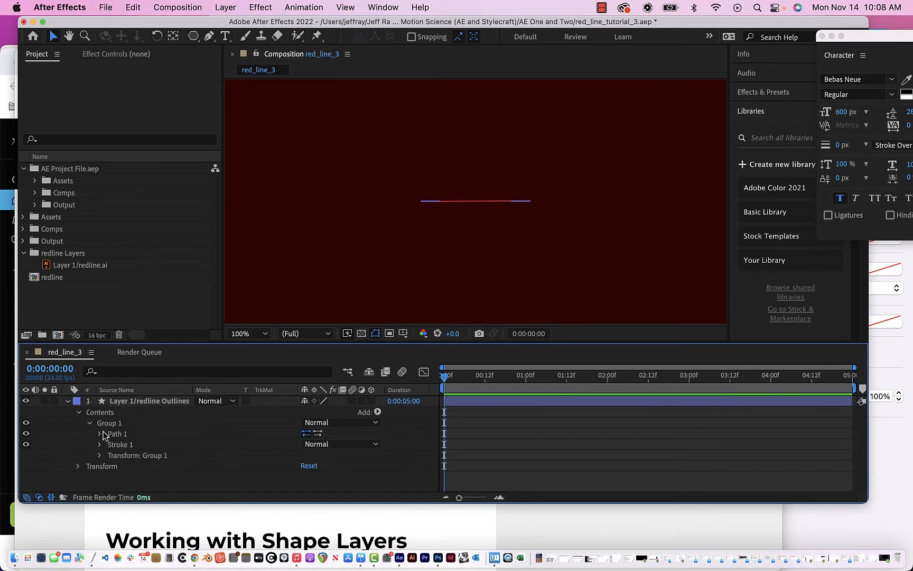
pyautogui.click(79, 413)
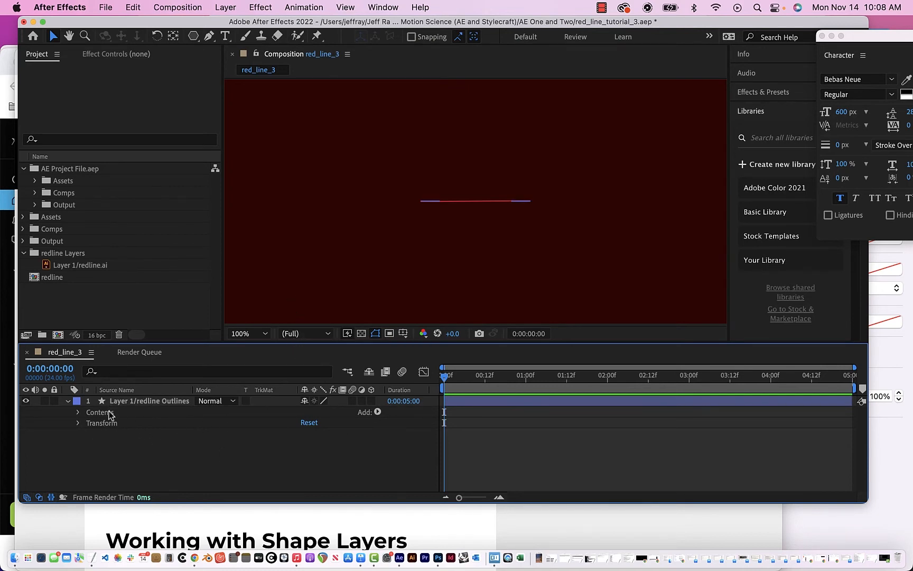
pyautogui.click(68, 401)
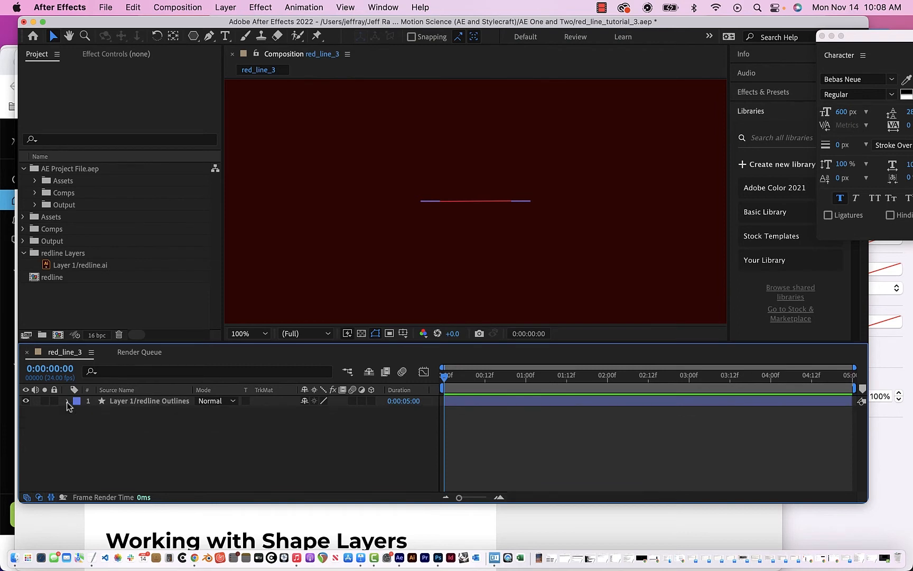
# Step: Add Trim Paths to the Layer 1/redline Outlines layer and expand the Trim Paths 1 properties
pyautogui.click(68, 402)
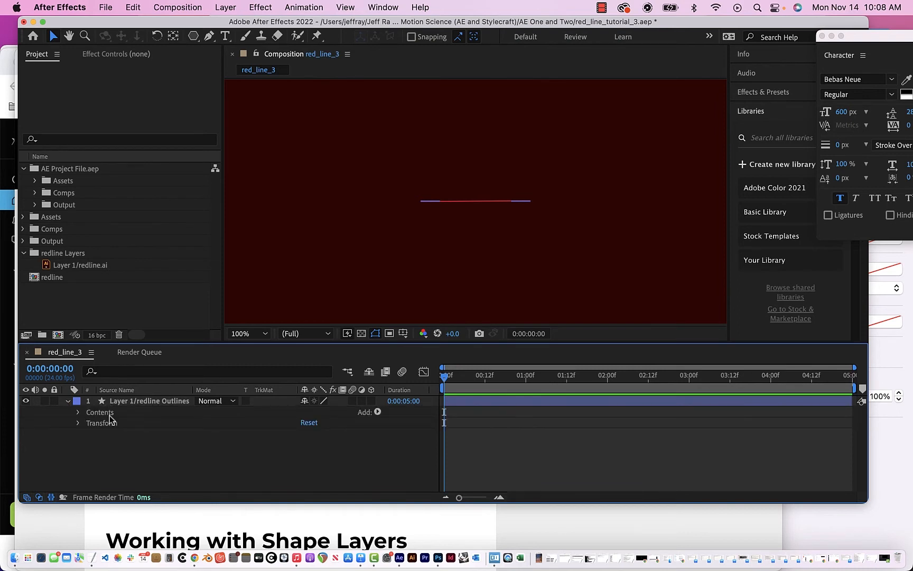
pyautogui.click(378, 412)
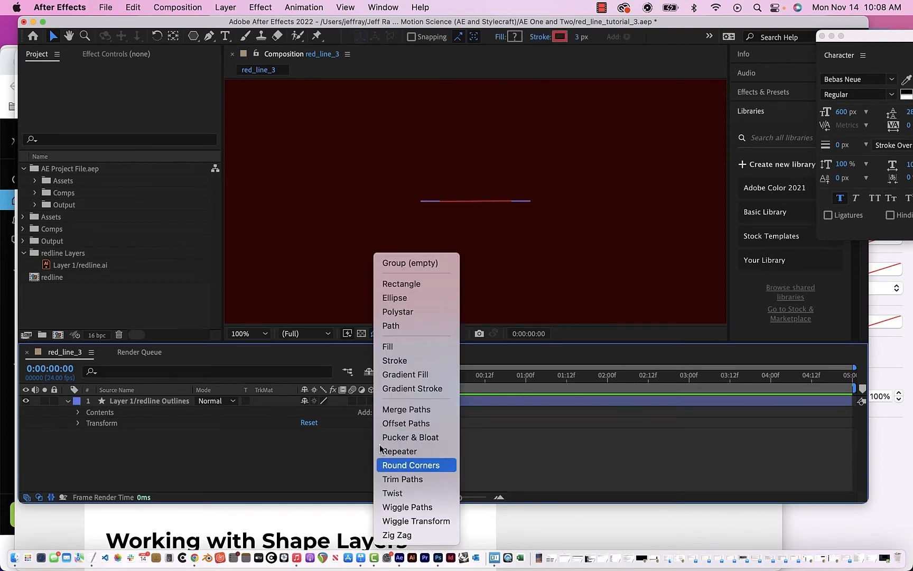
pyautogui.click(381, 480)
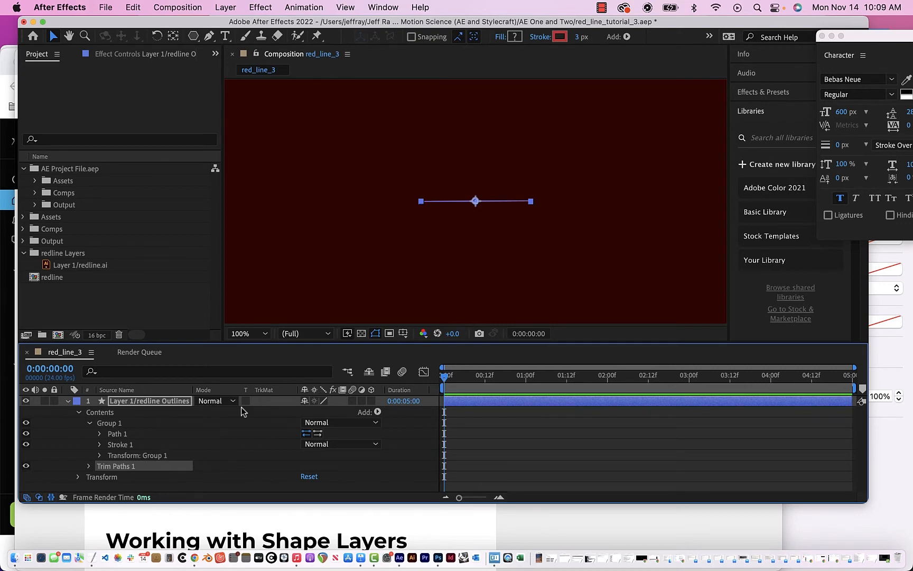
pyautogui.click(89, 467)
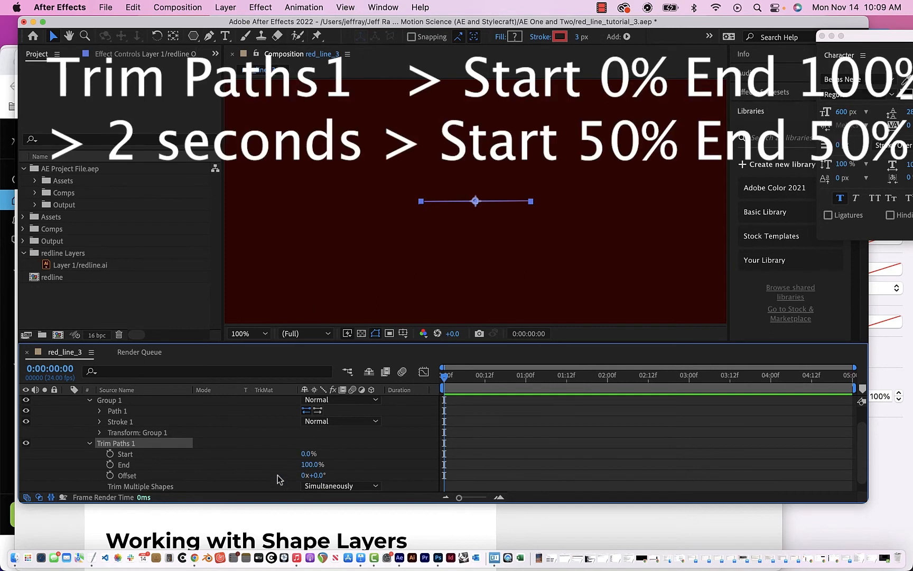
pyautogui.scroll(-1, 279, 480)
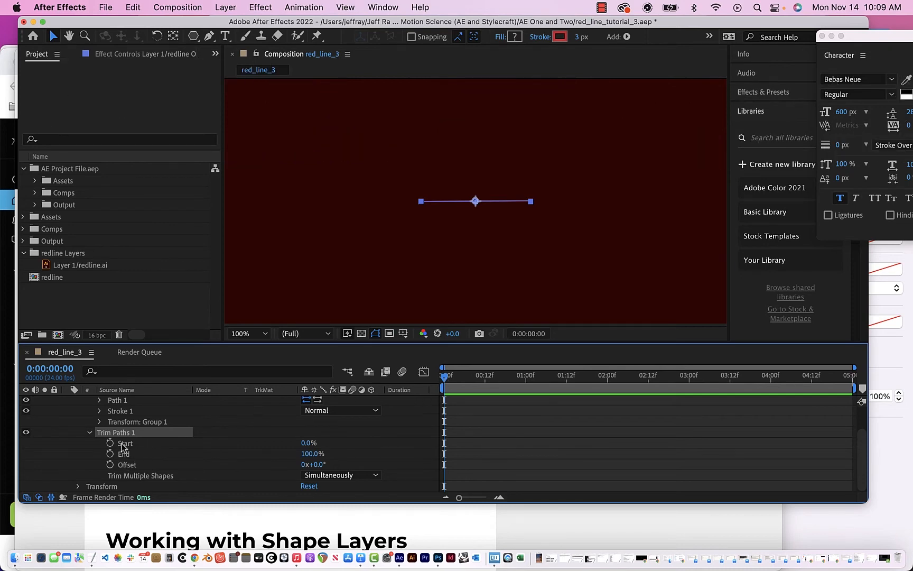
# Step: Keyframe Trim Paths 1 with Start 0% and End 100% at 0:00:00:00, and both at 50% at 0:00:02:00
pyautogui.moveTo(444, 380); pyautogui.dragTo(469, 381)
pyautogui.click(445, 379)
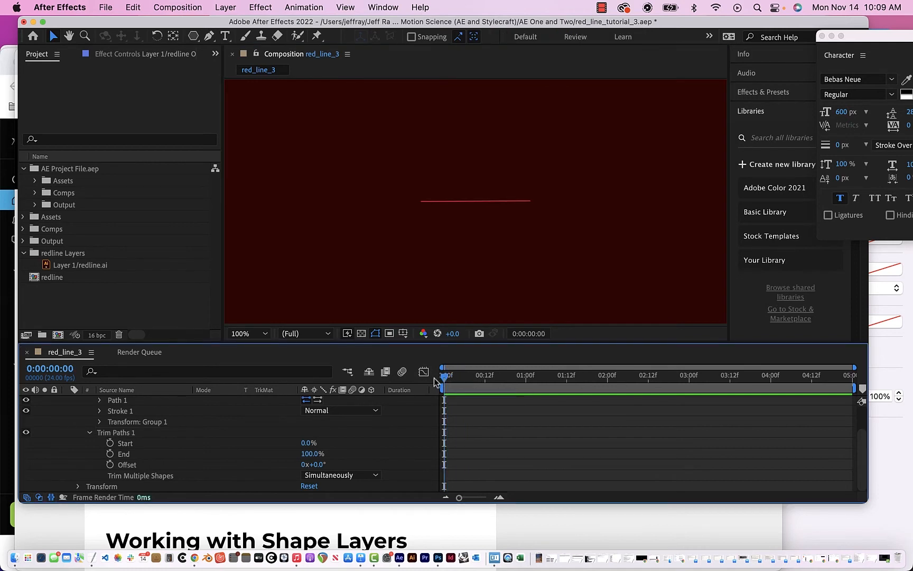
pyautogui.moveTo(437, 380); pyautogui.dragTo(622, 408)
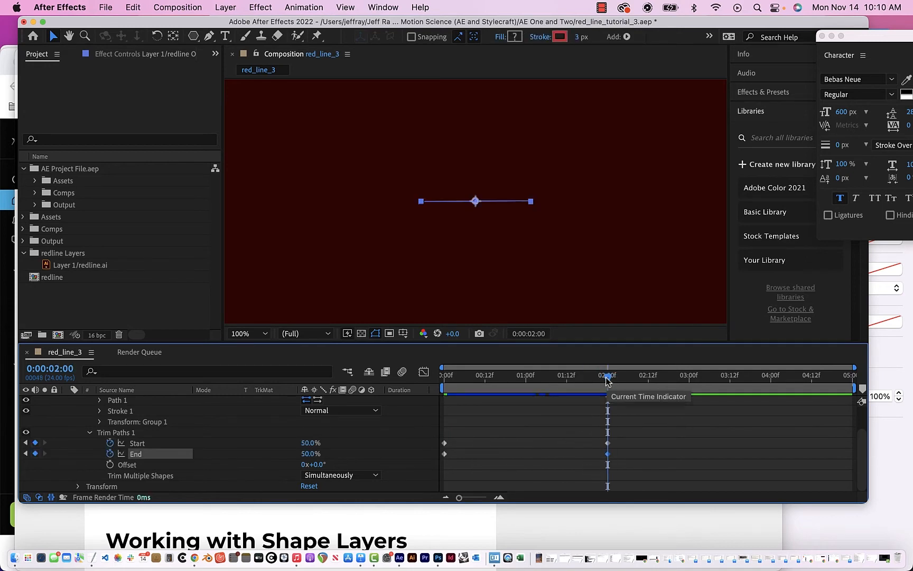
# Step: Preview the line's two-second trim animation from 0:00:00:00
pyautogui.moveTo(607, 380); pyautogui.dragTo(444, 379)
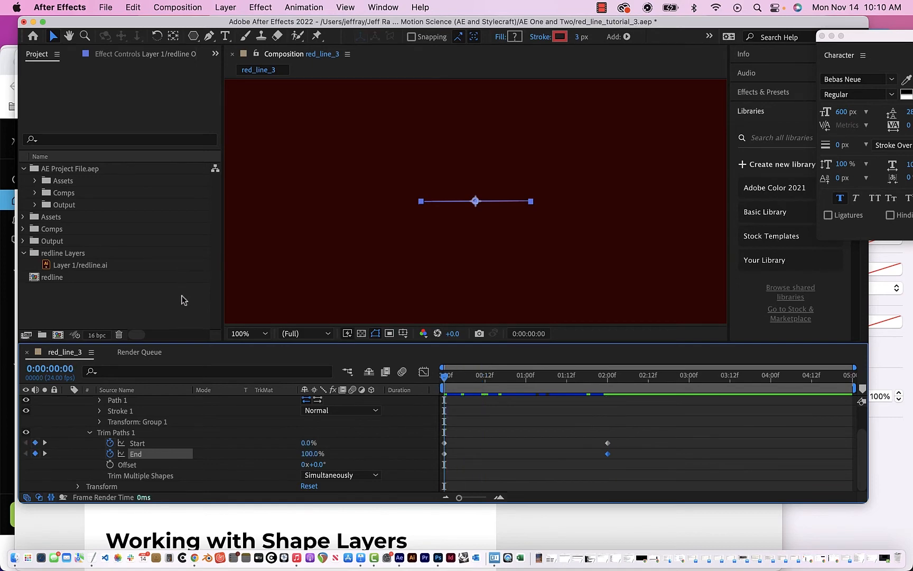
pyautogui.click(259, 300)
pyautogui.press('space')
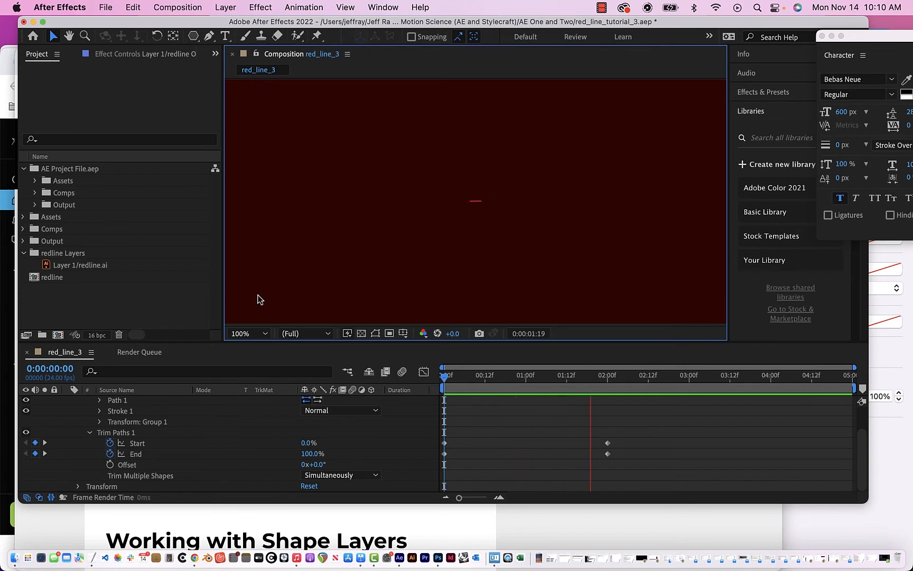
pyautogui.press('space')
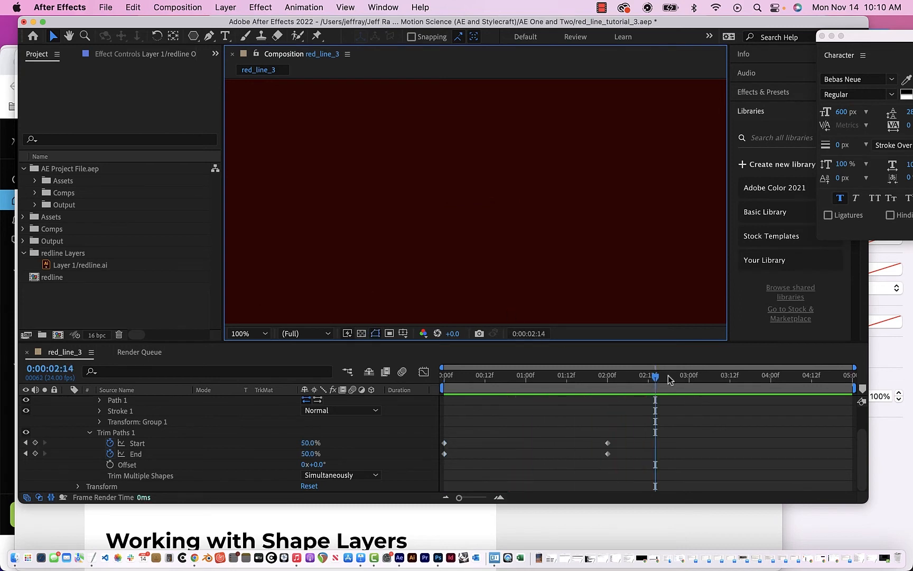
# Step: Copy the first Start and End keyframes of Trim Paths 1 and paste them at 0:00:04:00
pyautogui.moveTo(655, 375); pyautogui.dragTo(607, 381)
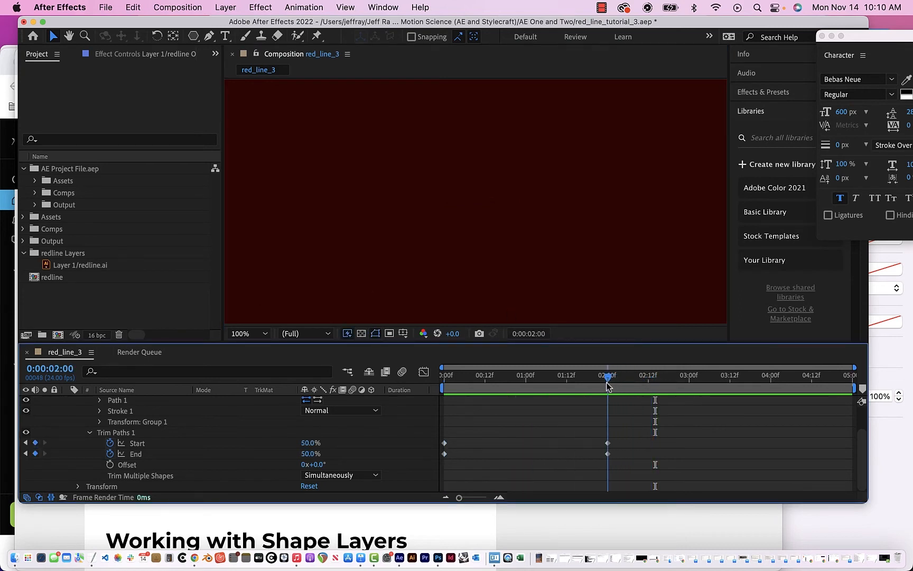
pyautogui.click(445, 442)
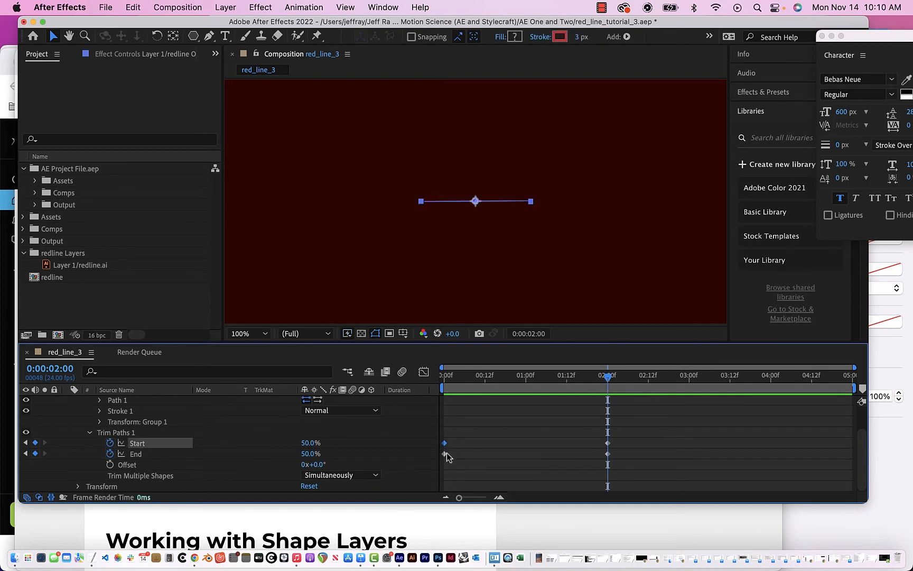
pyautogui.keyDown('shift'); pyautogui.click(444, 454); pyautogui.keyUp('shift')
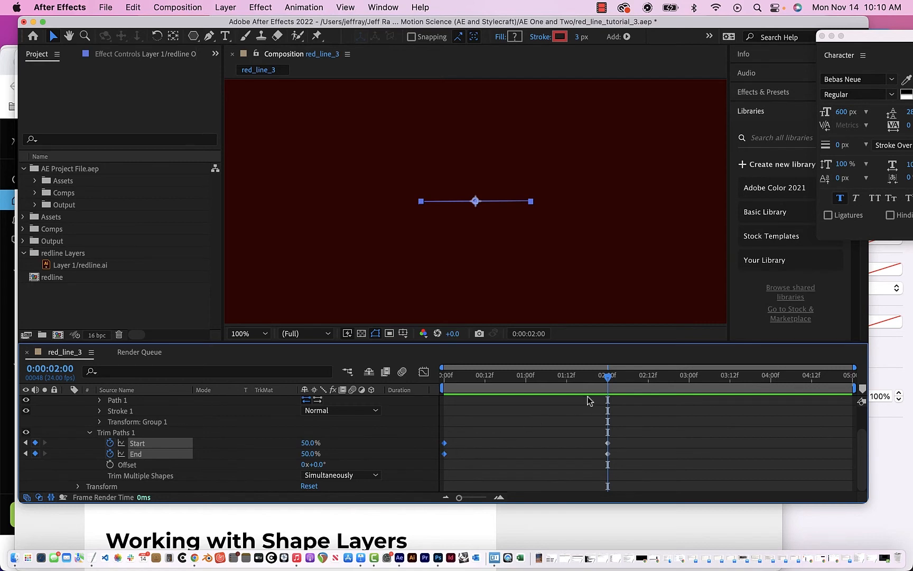
pyautogui.moveTo(609, 379); pyautogui.dragTo(820, 382)
pyautogui.moveTo(791, 382); pyautogui.dragTo(772, 382)
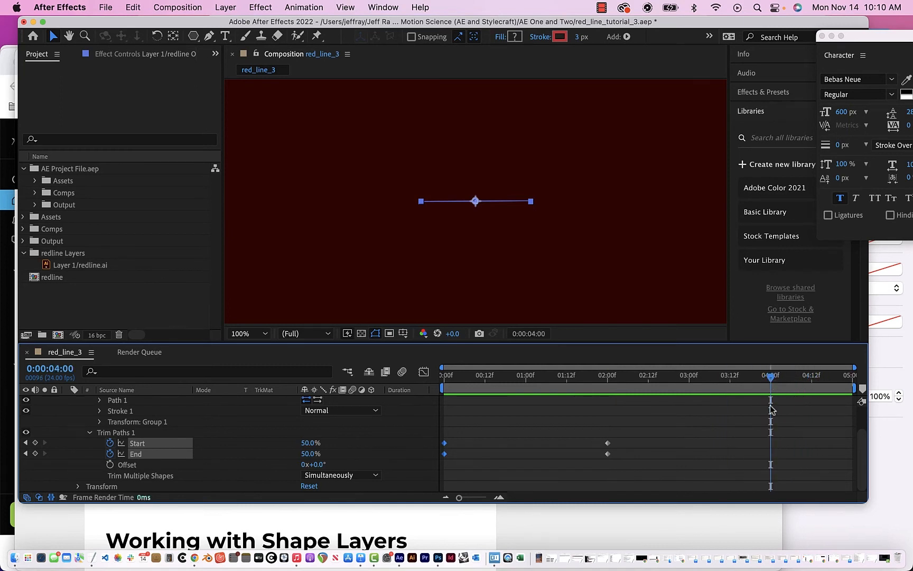
pyautogui.press('super+v')
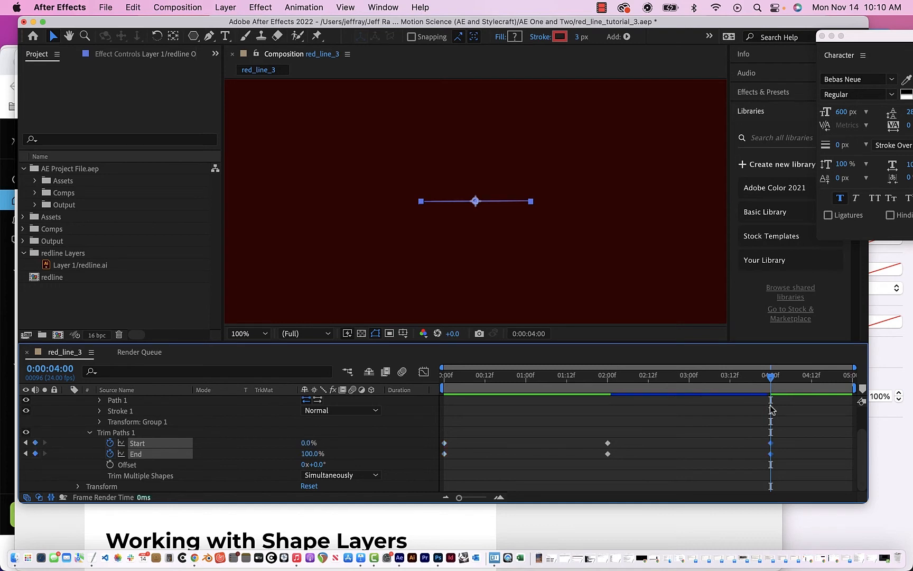
# Step: Preview the full shrinking and growing line animation from 0:00:00:00, and return to the beginning to replay it
pyautogui.moveTo(770, 379); pyautogui.dragTo(376, 346)
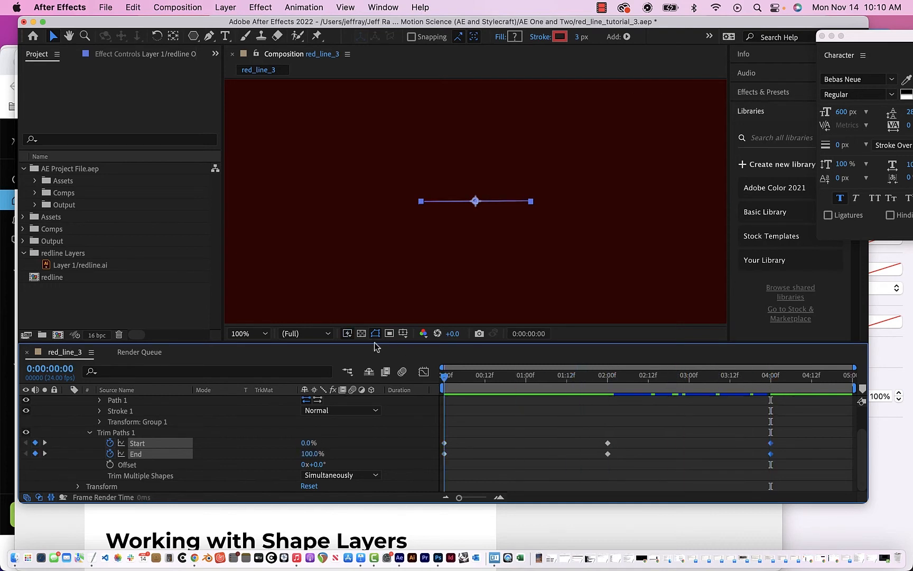
pyautogui.click(237, 255)
pyautogui.press('space')
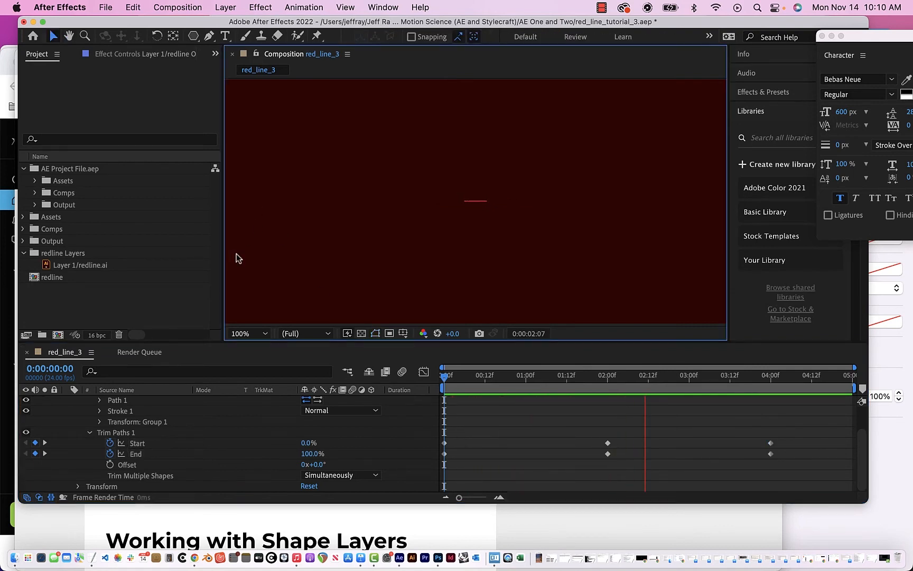
pyautogui.press('space')
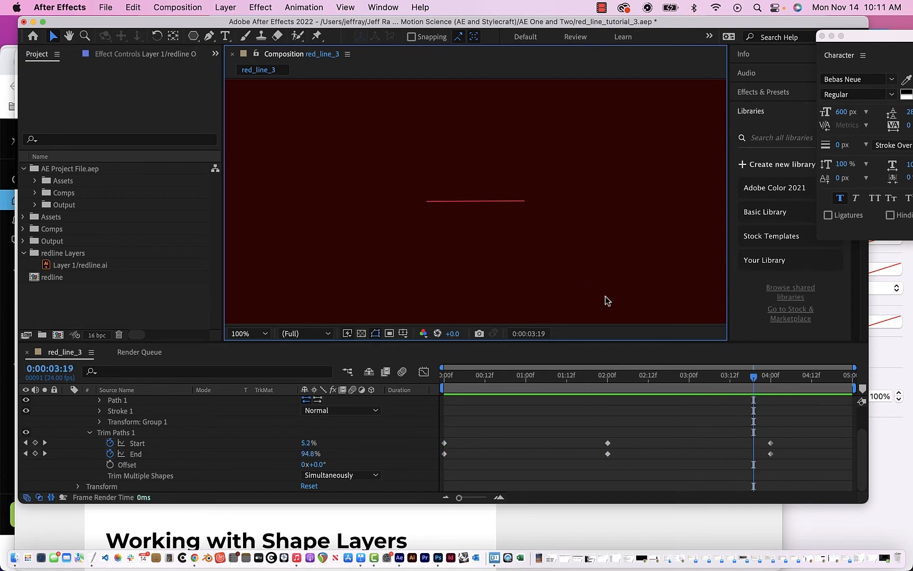
pyautogui.moveTo(754, 381); pyautogui.dragTo(444, 376)
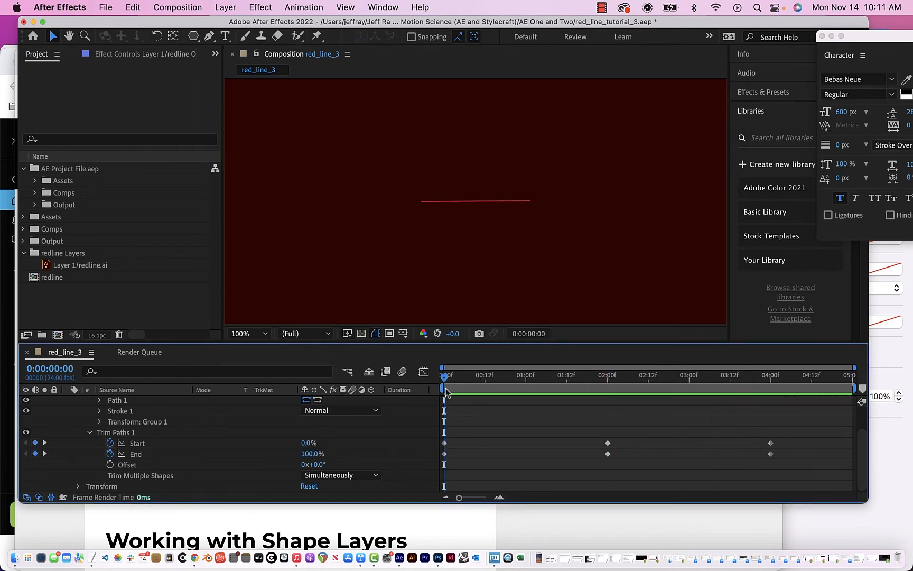
pyautogui.press('space')
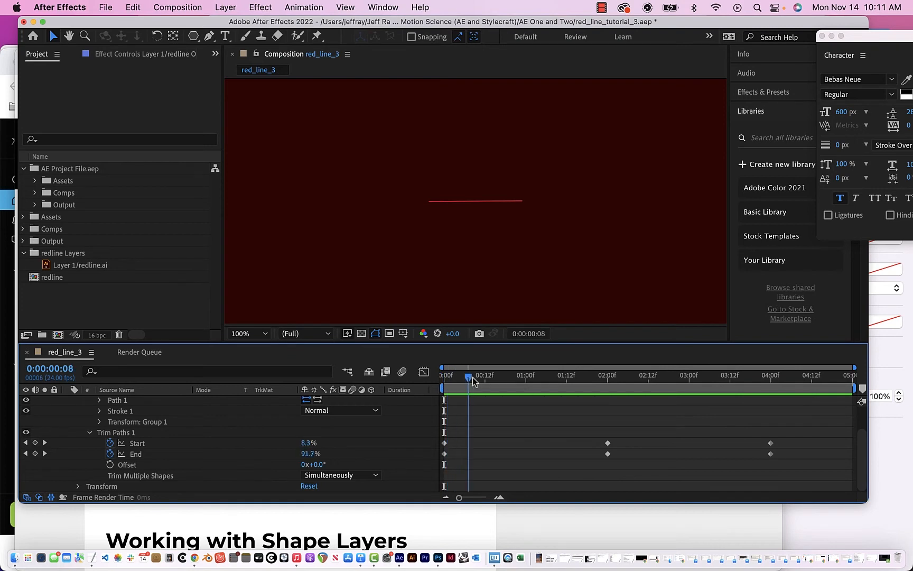
# Step: Apply Easy Ease to all Start and End keyframes of Trim Paths 1, and return to 0:00:00:00
pyautogui.click(444, 444)
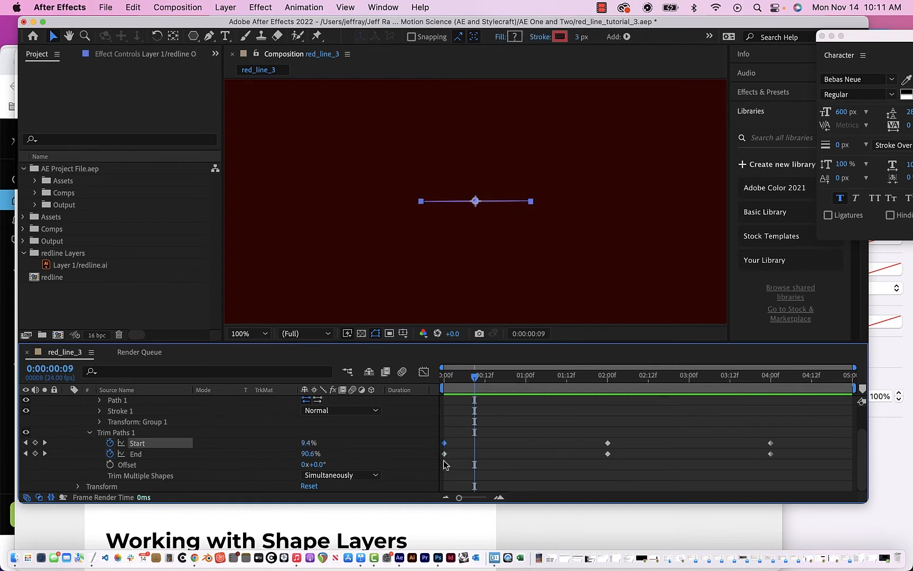
pyautogui.keyDown('shift'); pyautogui.click(444, 453); pyautogui.keyUp('shift')
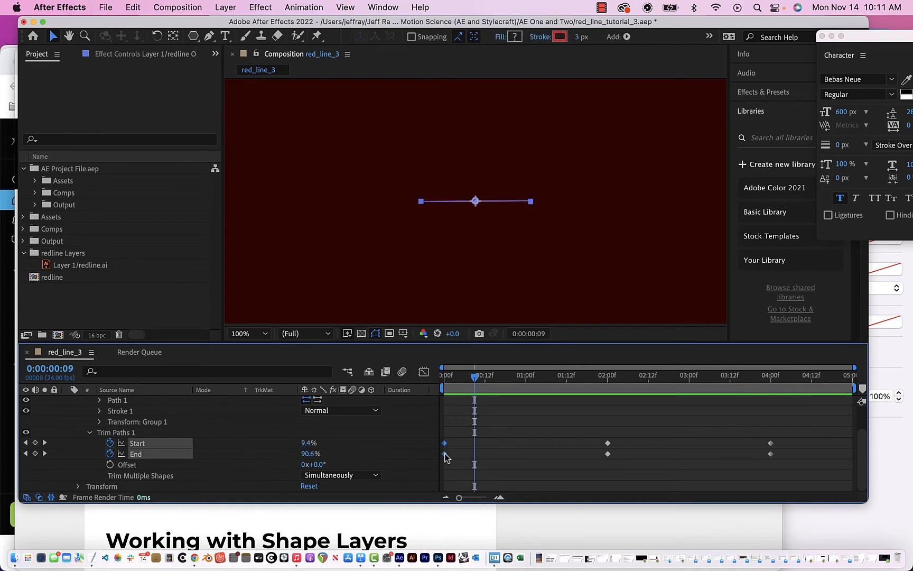
pyautogui.keyDown('shift'); pyautogui.click(607, 442); pyautogui.keyUp('shift')
pyautogui.keyDown('shift'); pyautogui.click(607, 453); pyautogui.keyUp('shift')
pyautogui.rightClick(770, 455)
pyautogui.moveTo(710, 537)
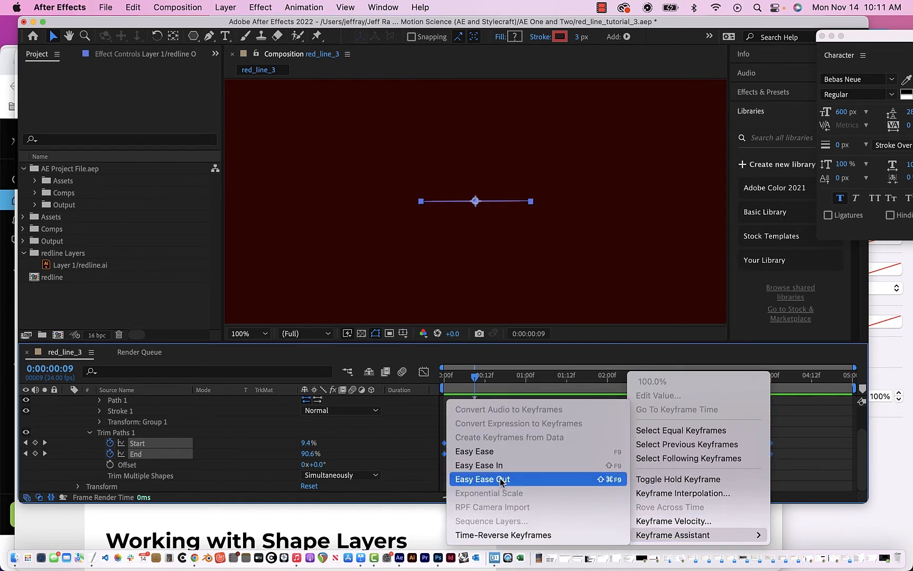
pyautogui.click(500, 452)
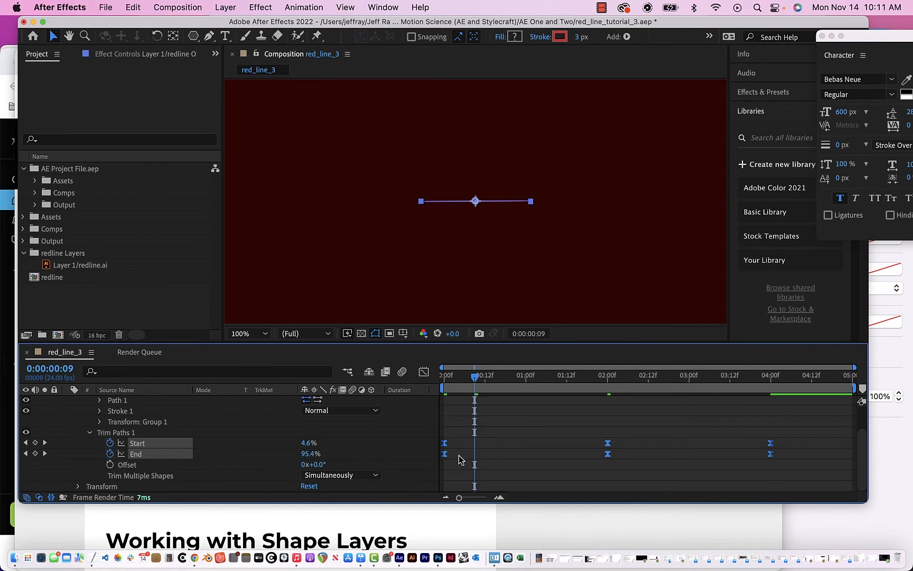
pyautogui.click(472, 376)
pyautogui.moveTo(472, 376); pyautogui.dragTo(444, 377)
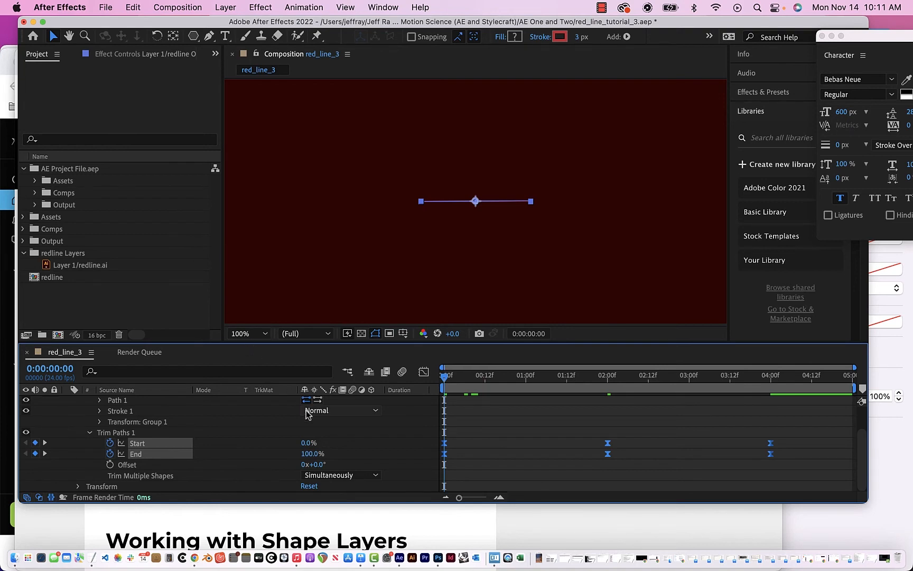
# Step: Add a Repeater to the Contents of the redline Outlines shape layer
pyautogui.click(90, 434)
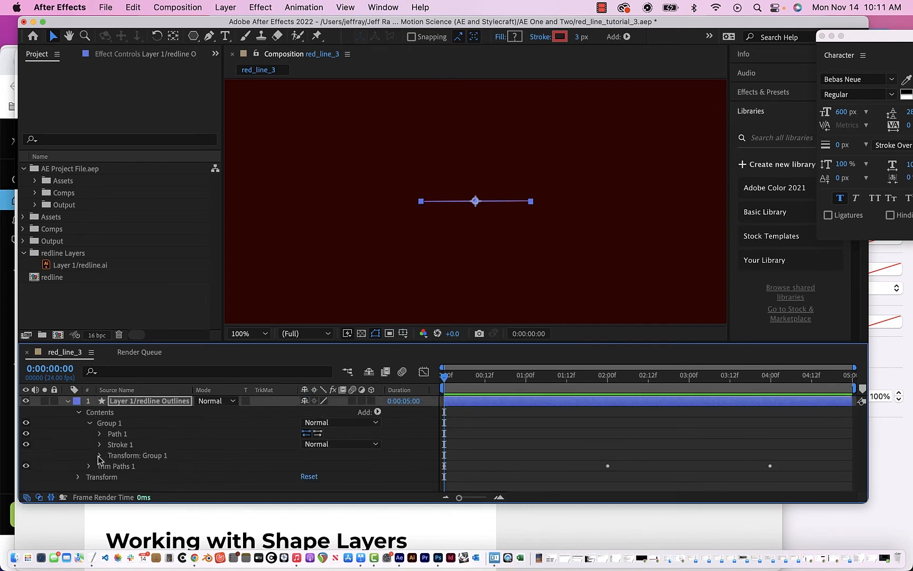
pyautogui.click(100, 412)
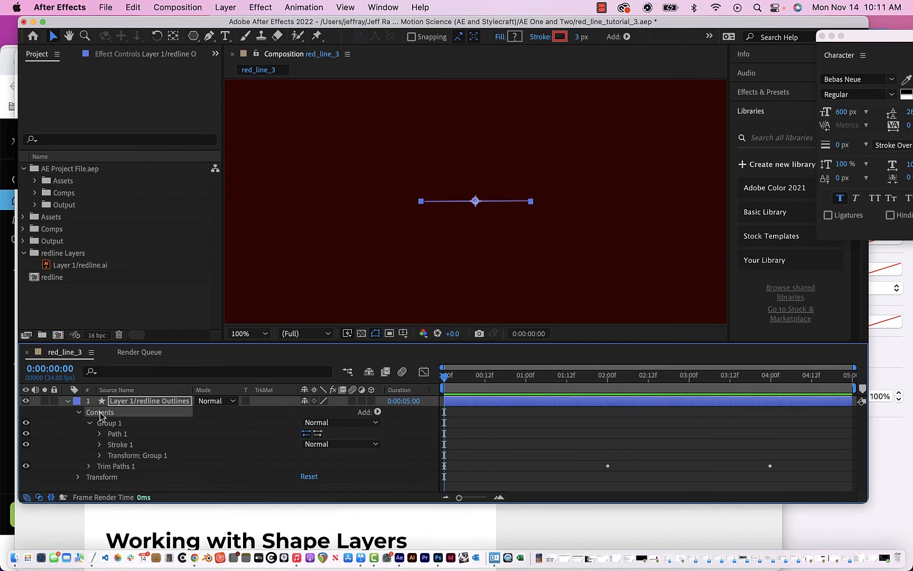
pyautogui.click(379, 413)
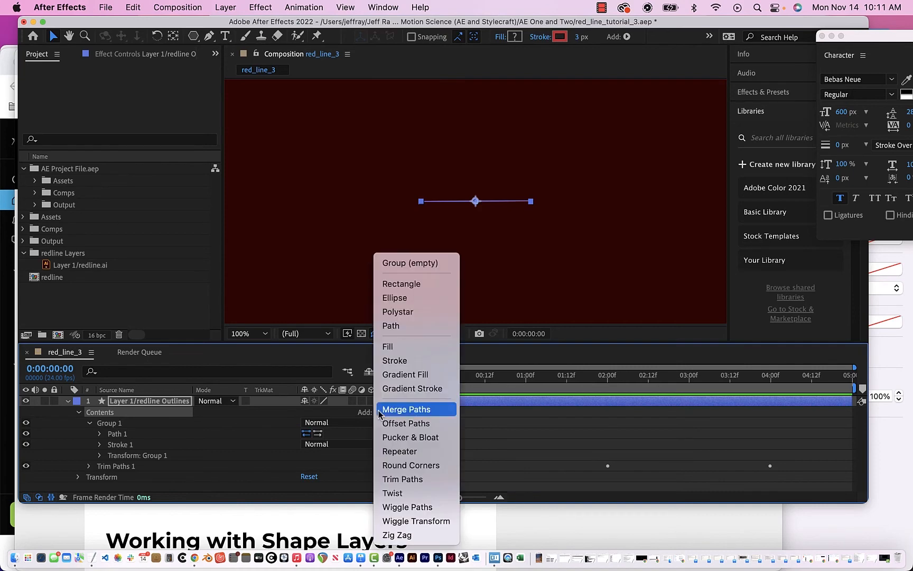
pyautogui.click(392, 451)
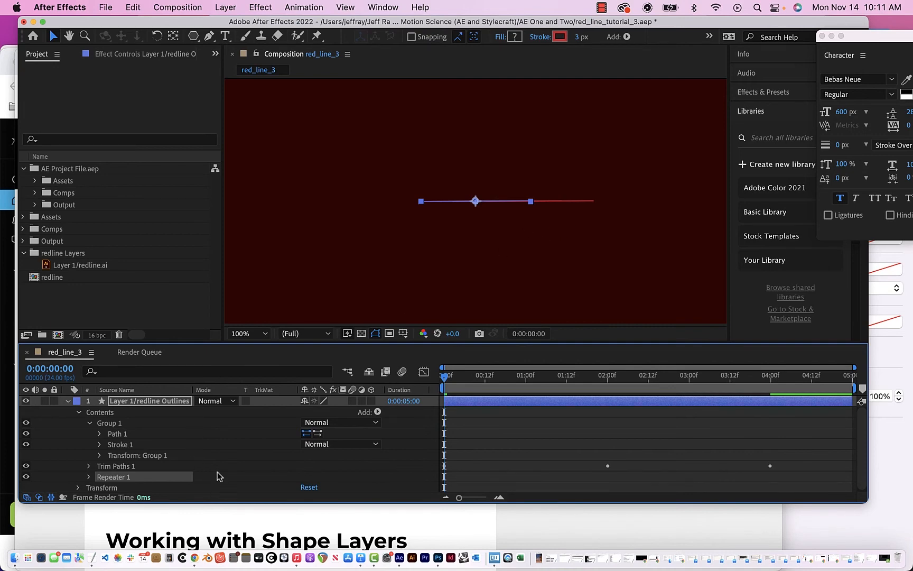
# Step: Set the horizontal Position in the Repeater's transform to 0
pyautogui.click(90, 424)
pyautogui.click(89, 445)
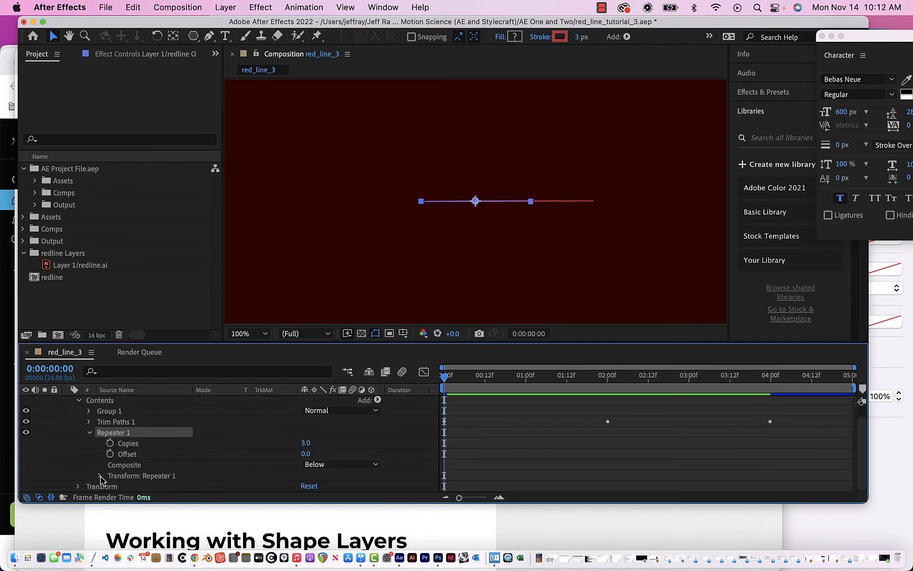
pyautogui.click(101, 477)
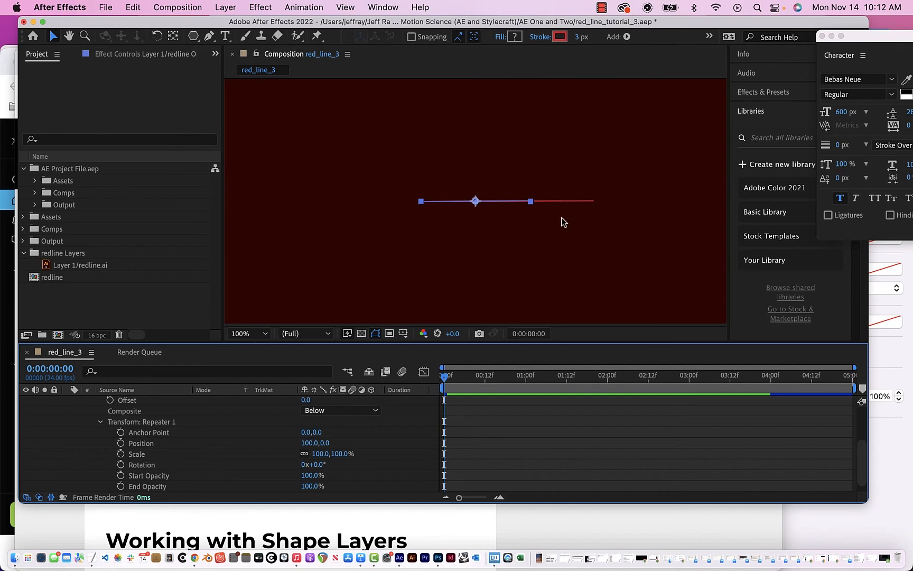
pyautogui.click(248, 296)
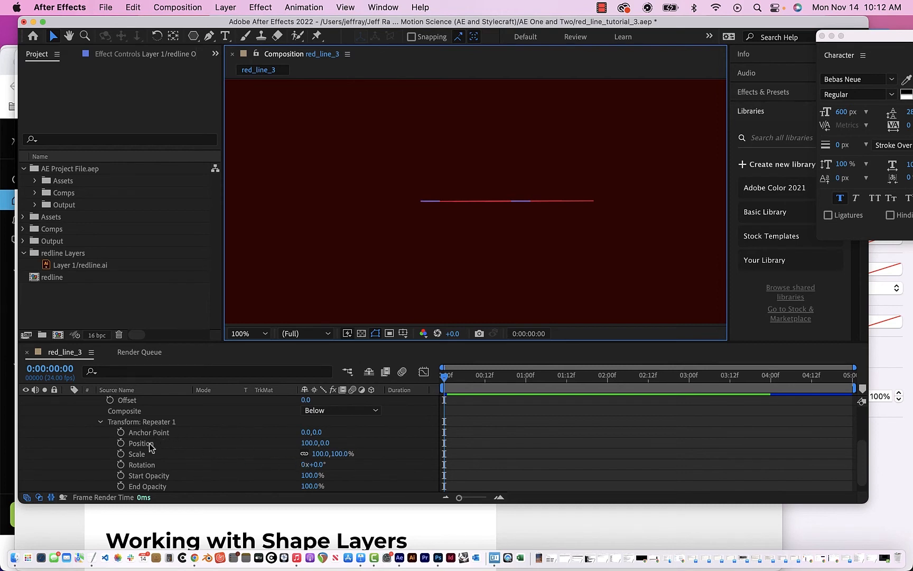
pyautogui.click(310, 443)
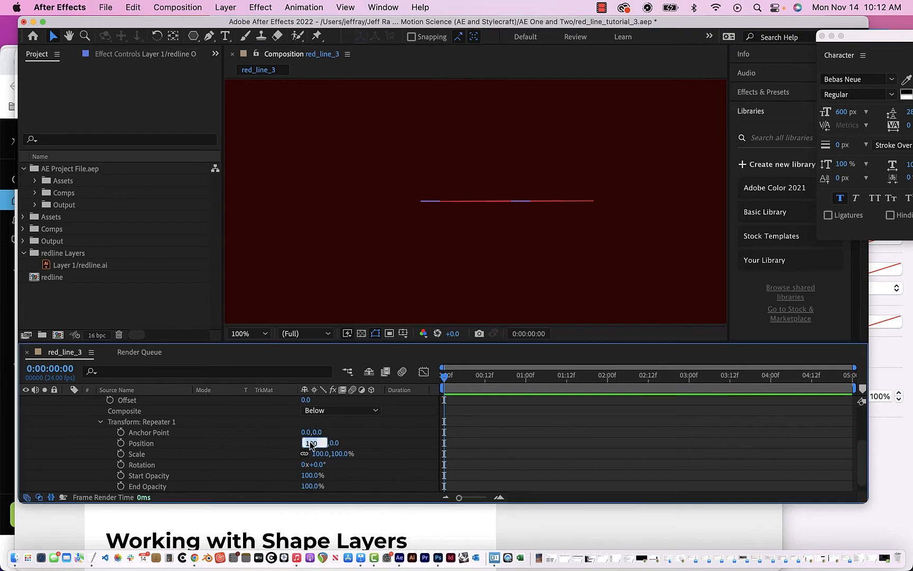
pyautogui.write('0')
pyautogui.press('Return')
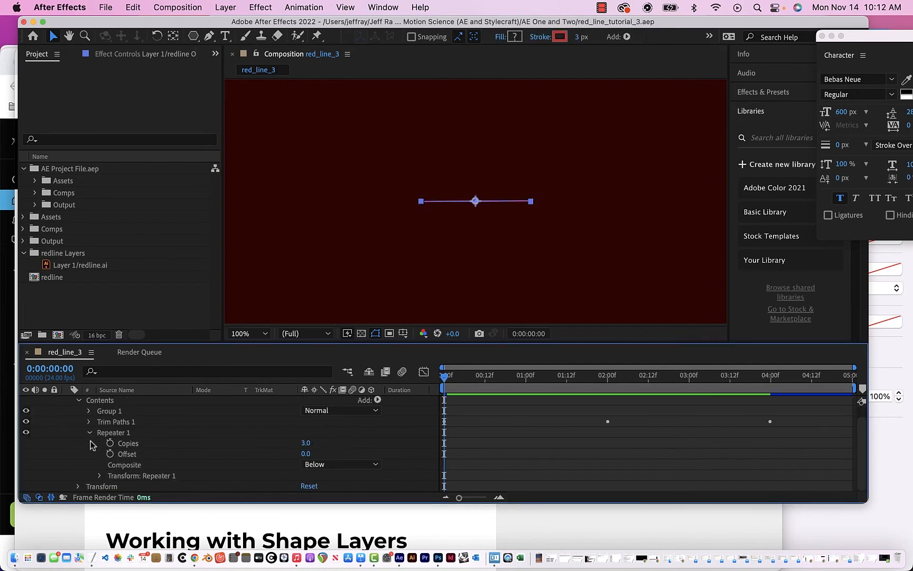
# Step: Set the Repeater's Copies to 5 and save the project
pyautogui.click(306, 443)
pyautogui.write('5')
pyautogui.press('Return')
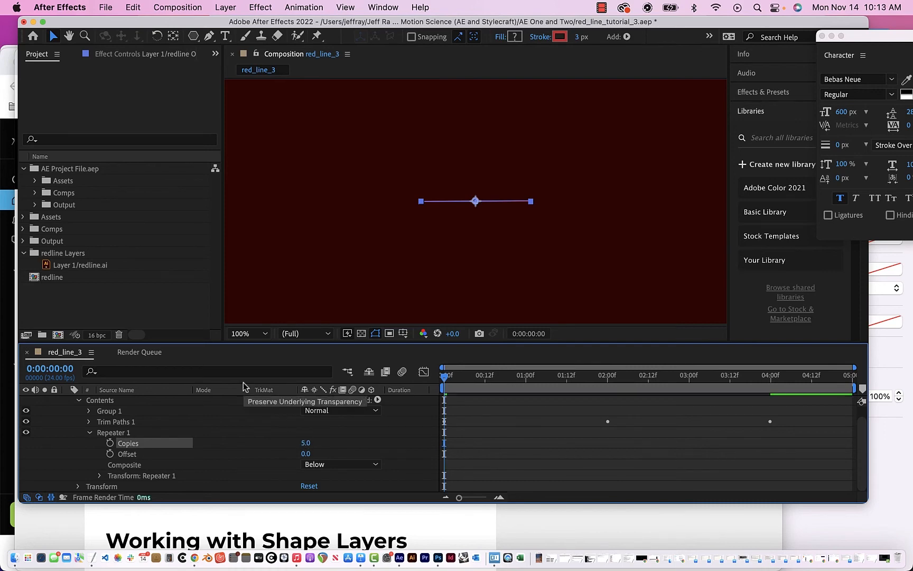
pyautogui.press('super+s')
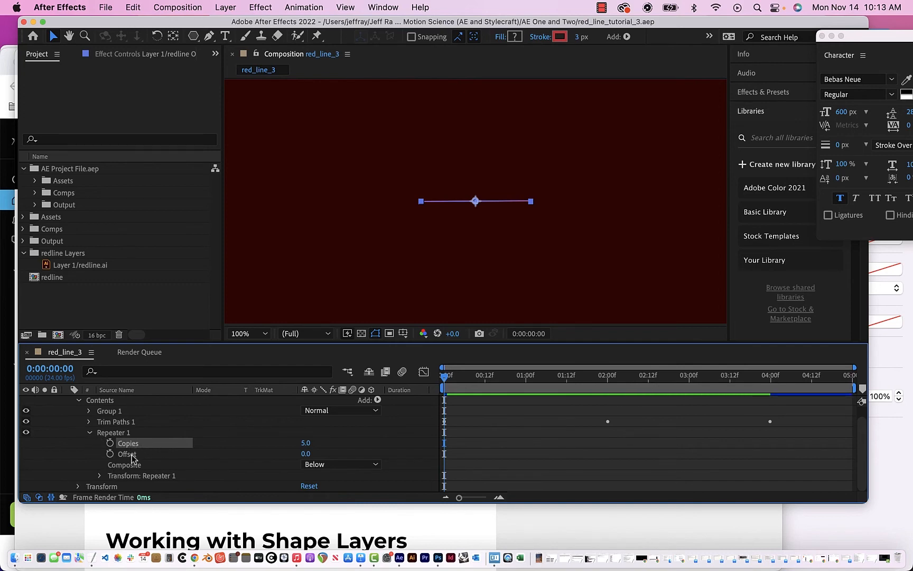
# Step: Spread the repeated lines vertically by setting the Repeater's transform Position to 0, -70, and deselect the layer
pyautogui.click(101, 475)
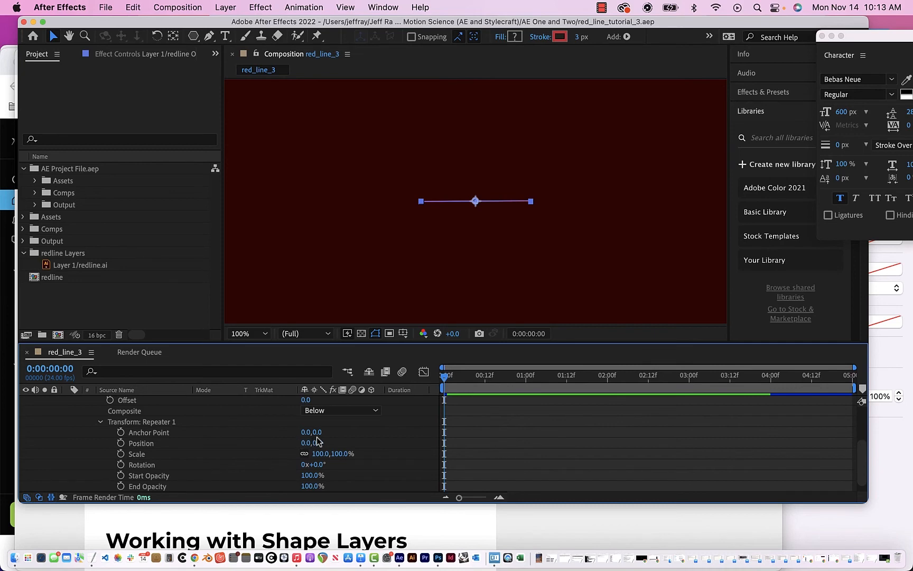
pyautogui.moveTo(317, 442); pyautogui.dragTo(321, 392)
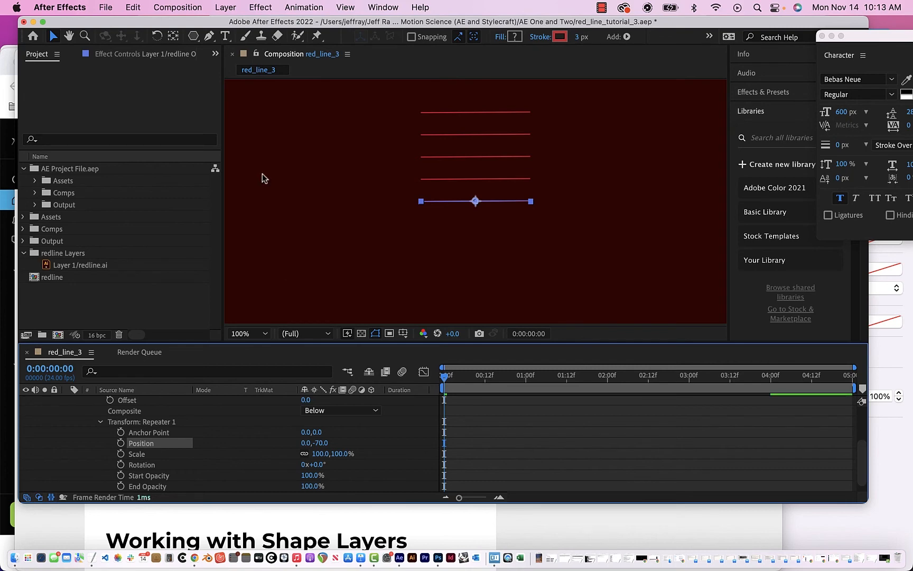
pyautogui.click(307, 120)
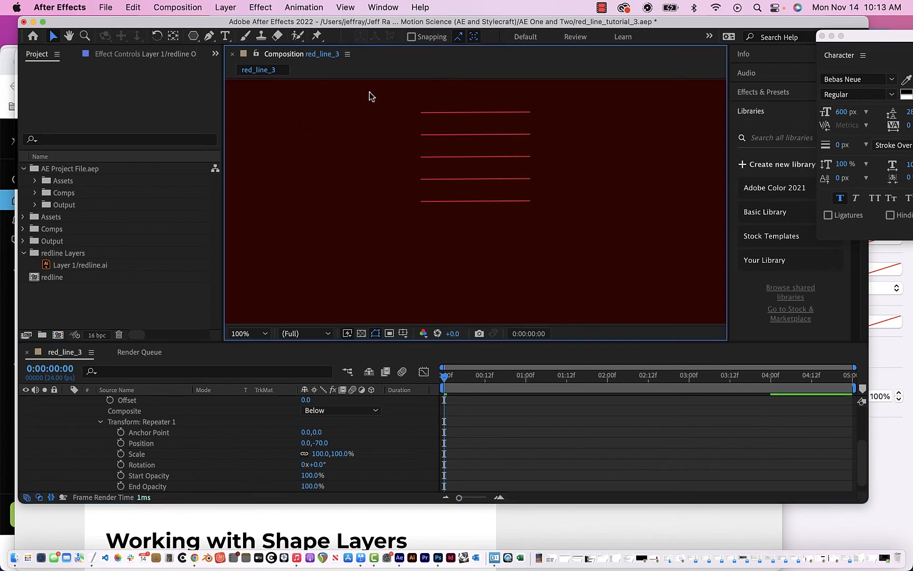
# Step: Select the line layer in the composition and nudge it down to Position 960, 610
pyautogui.moveTo(369, 92); pyautogui.dragTo(570, 233)
pyautogui.press('Down')
pyautogui.press('Down')
pyautogui.press('Down')
pyautogui.press('Down')
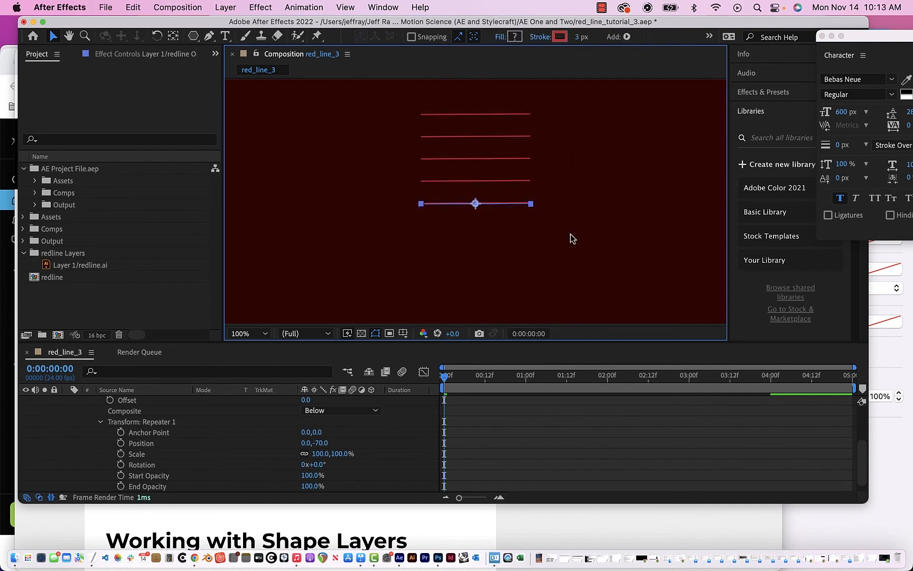
pyautogui.press('Down')
pyautogui.press('Down')
pyautogui.press('Down')
pyautogui.press('Down')
pyautogui.press('Down')
pyautogui.press('Down')
pyautogui.press('Down')
pyautogui.press('Down')
pyautogui.press('Down')
pyautogui.press('Down')
pyautogui.press('Down')
pyautogui.press('Down')
pyautogui.press('Down')
pyautogui.press('Down')
pyautogui.press('Down')
pyautogui.press('Down')
pyautogui.press('Down')
pyautogui.press('Down')
pyautogui.press('Down')
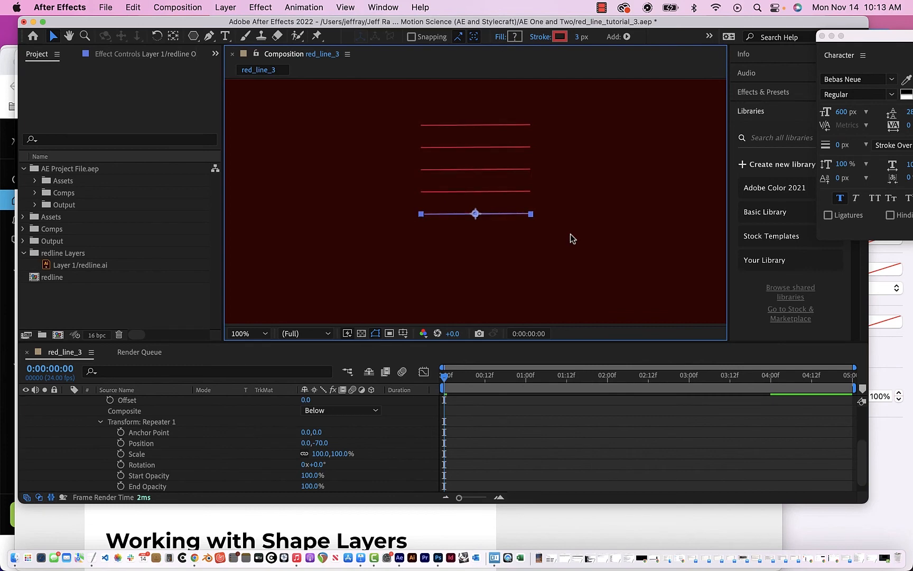
pyautogui.press('Down')
pyautogui.press('Down')
pyautogui.press('Down')
pyautogui.press('Down')
pyautogui.press('Down')
pyautogui.press('Down')
pyautogui.press('Down')
pyautogui.press('Down')
pyautogui.press('Down')
pyautogui.press('Down')
pyautogui.press('Down')
pyautogui.press('Down')
pyautogui.press('Down')
pyautogui.press('Down')
pyautogui.press('Down')
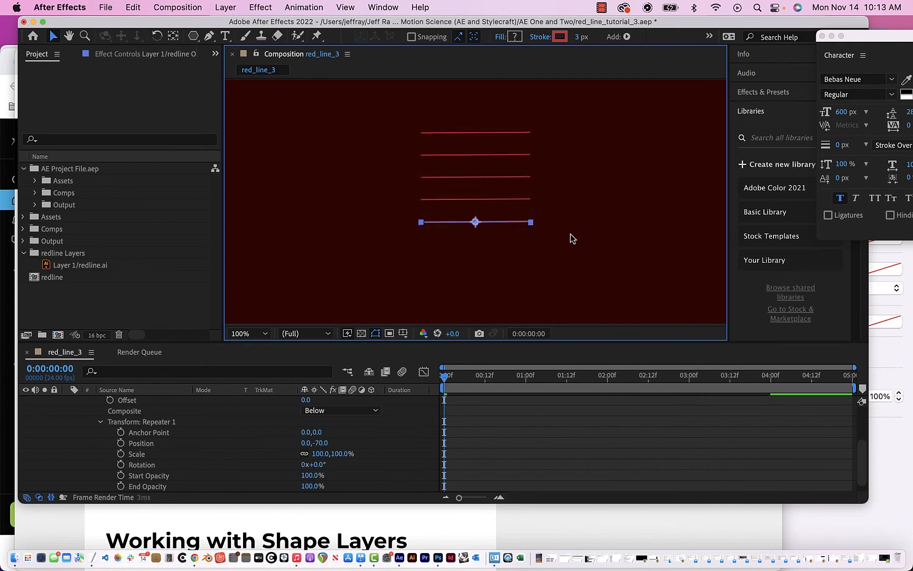
pyautogui.press('Down')
pyautogui.press('Down')
pyautogui.press('Down')
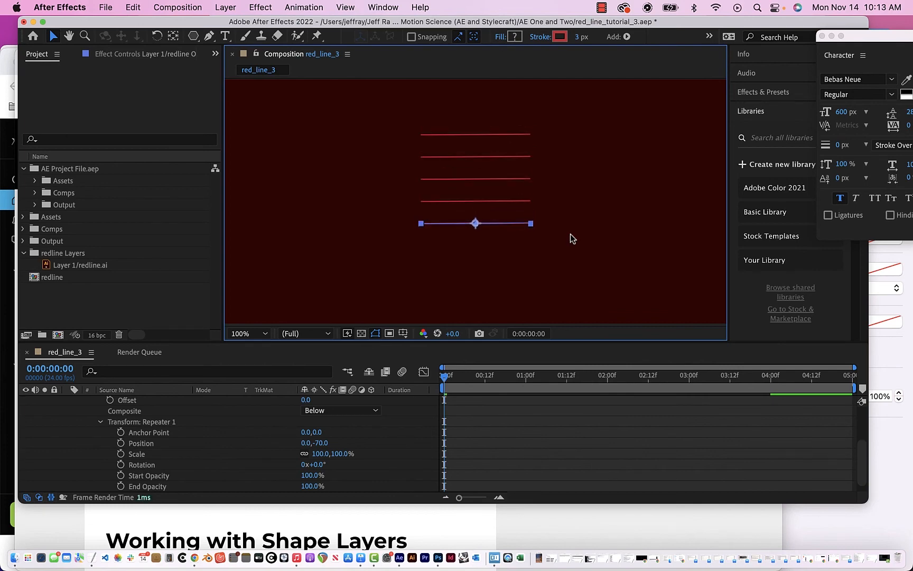
# Step: Expand the shape layer's own Transform properties and nudge the layer down to Position 960, 620
pyautogui.click(106, 429)
pyautogui.click(99, 422)
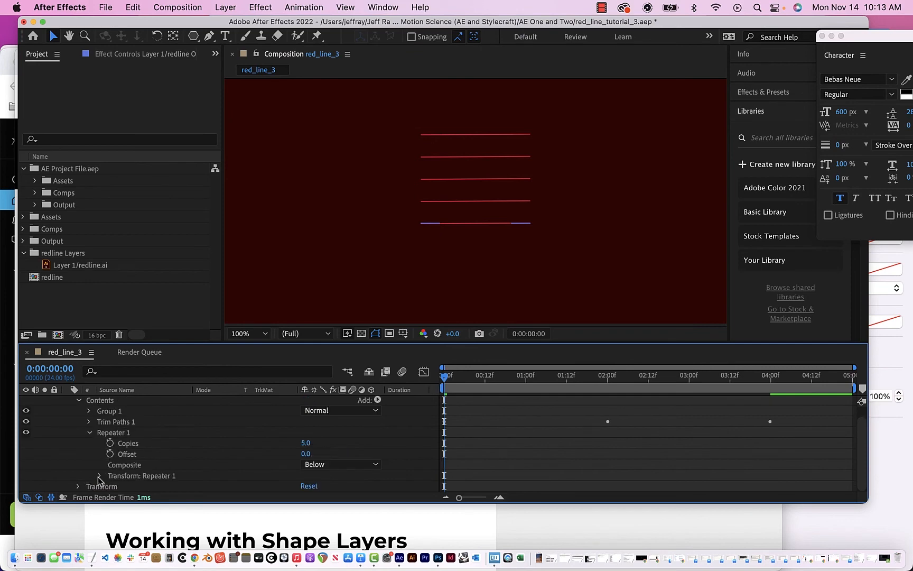
pyautogui.click(78, 486)
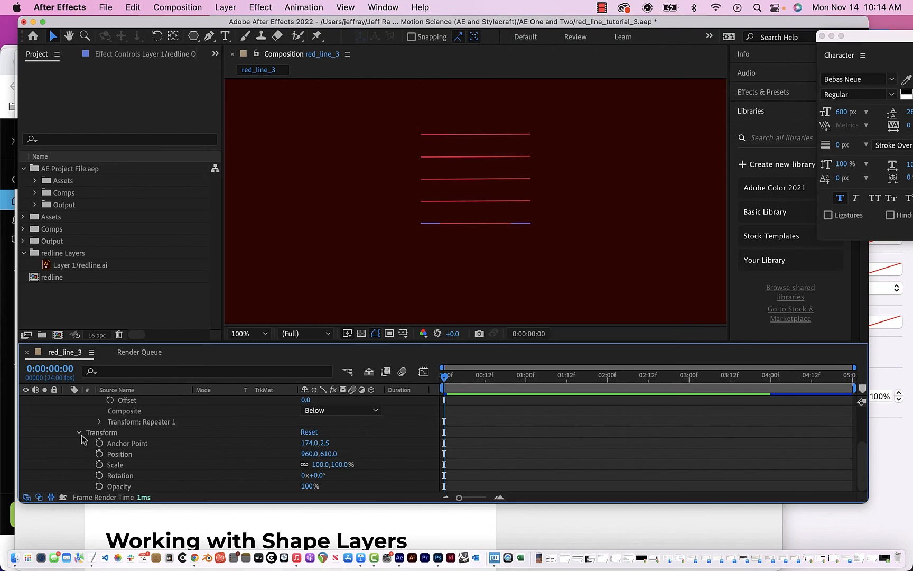
pyautogui.click(100, 422)
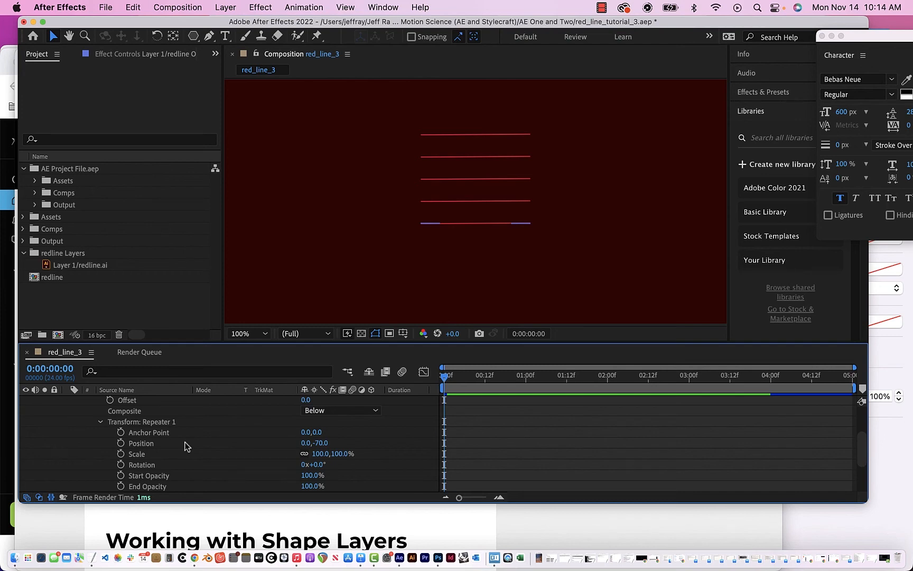
pyautogui.moveTo(373, 120)
pyautogui.mouseDown()
pyautogui.moveTo(464, 156)
pyautogui.moveTo(554, 250)
pyautogui.mouseUp()
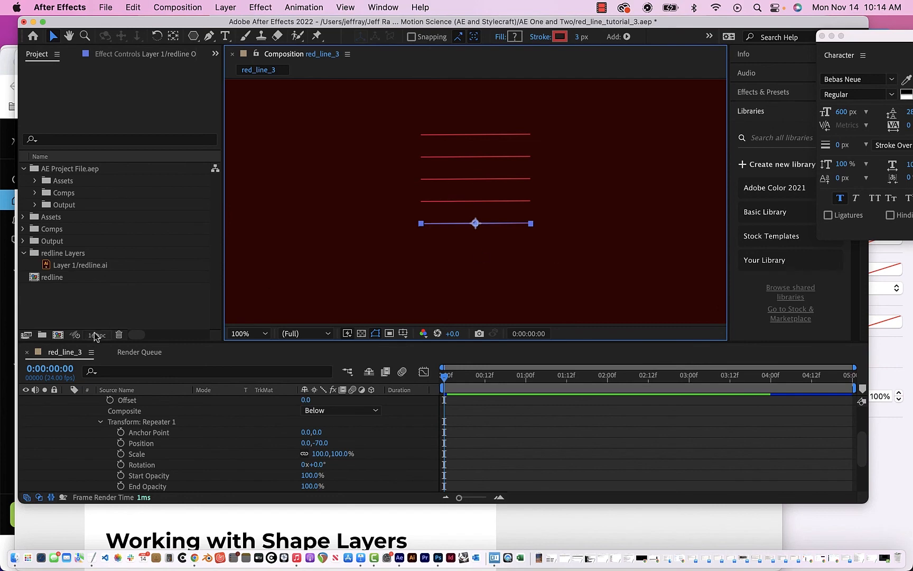
pyautogui.press('Down')
pyautogui.press('Down')
pyautogui.press('Down')
pyautogui.press('Down')
pyautogui.press('Down')
pyautogui.press('Down')
pyautogui.click(99, 422)
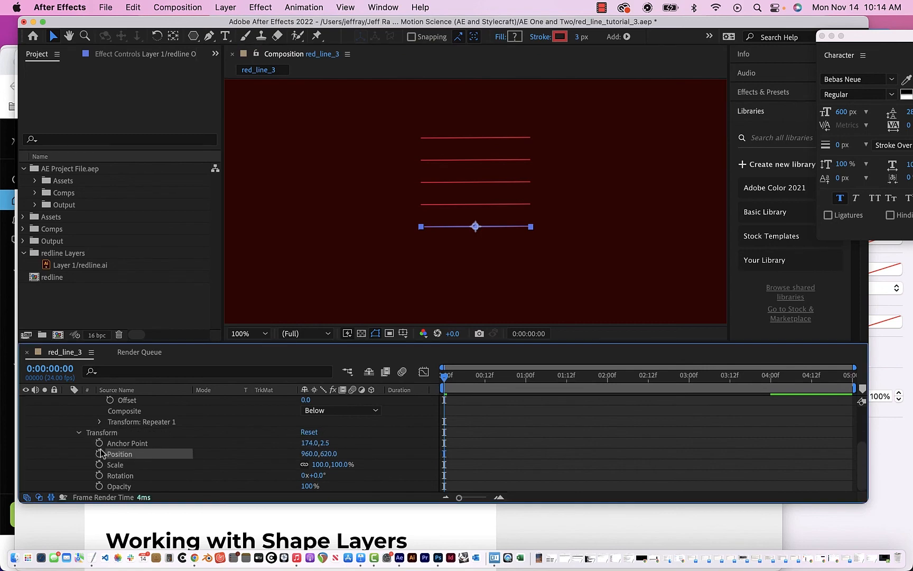
# Step: Lower the stack of repeated lines further, to layer Position 960, 698
pyautogui.press('Down')
pyautogui.press('Down')
pyautogui.press('Down')
pyautogui.press('Down')
pyautogui.click(338, 454)
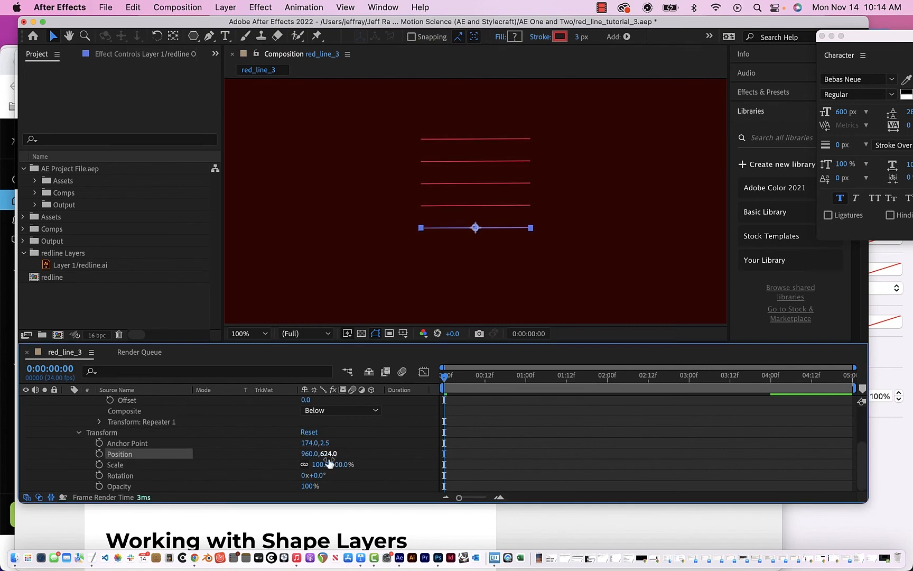
pyautogui.press('Down')
pyautogui.press('Down')
pyautogui.press('Down')
pyautogui.press('Down')
pyautogui.press('Down')
pyautogui.press('Down')
pyautogui.press('Down')
pyautogui.press('Down')
pyautogui.press('Down')
pyautogui.press('Down')
pyautogui.press('Down')
pyautogui.press('Down')
pyautogui.press('Down')
pyautogui.press('Down')
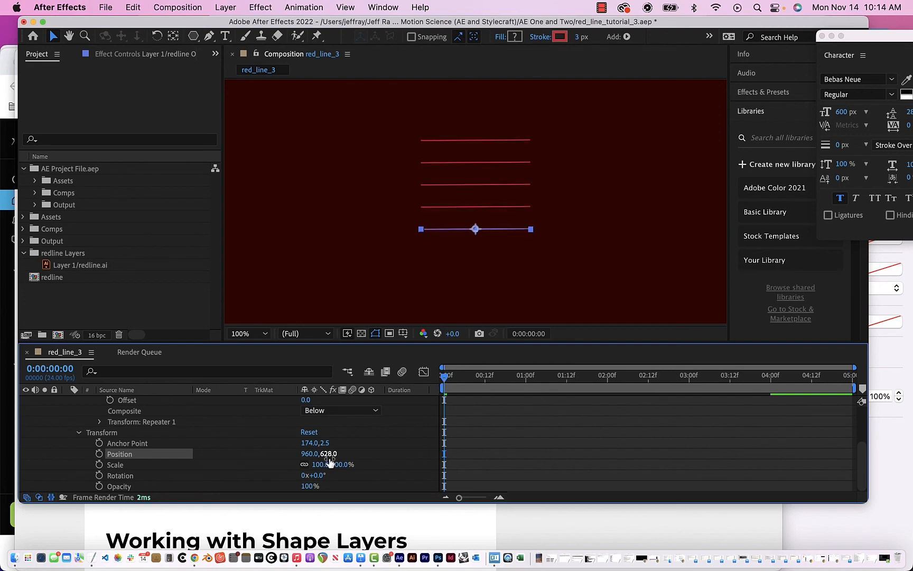
pyautogui.press('Down')
pyautogui.press('Down')
pyautogui.press('Down')
pyautogui.press('Down')
pyautogui.press('Down')
pyautogui.press('Down')
pyautogui.press('Down')
pyautogui.press('Down')
pyautogui.press('Down')
pyautogui.press('Down')
pyautogui.press('Down')
pyautogui.press('Down')
pyautogui.press('Down')
pyautogui.press('Down')
pyautogui.press('Down')
pyautogui.press('Down')
pyautogui.press('Down')
pyautogui.press('Down')
pyautogui.press('Down')
pyautogui.press('Down')
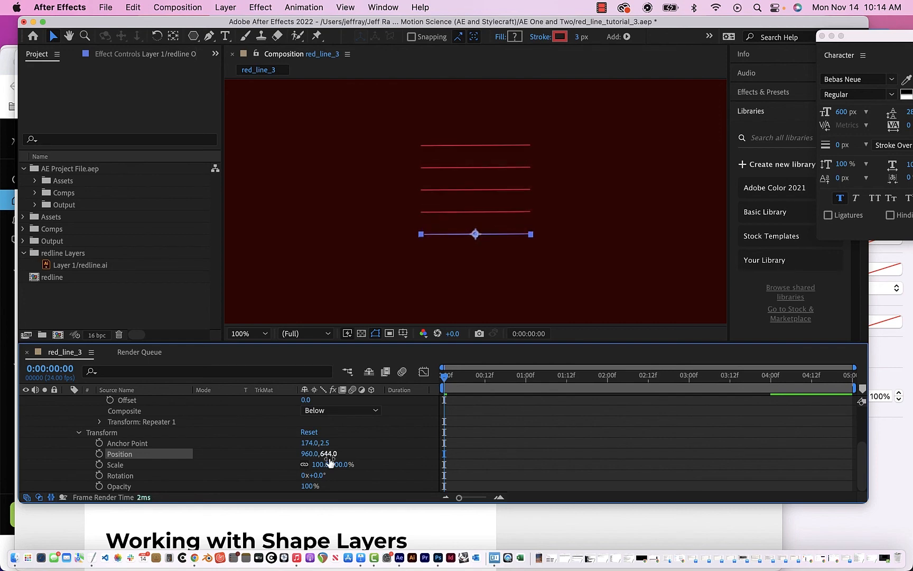
pyautogui.moveTo(329, 463); pyautogui.dragTo(328, 463)
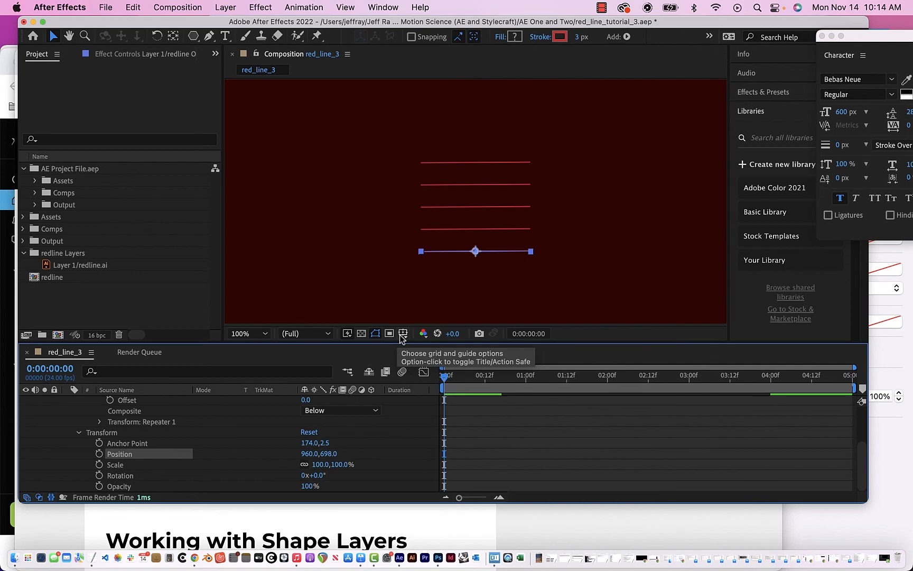
# Step: Show the composition grid and nudge the line stack up to Position 960, 682
pyautogui.click(402, 334)
pyautogui.click(413, 381)
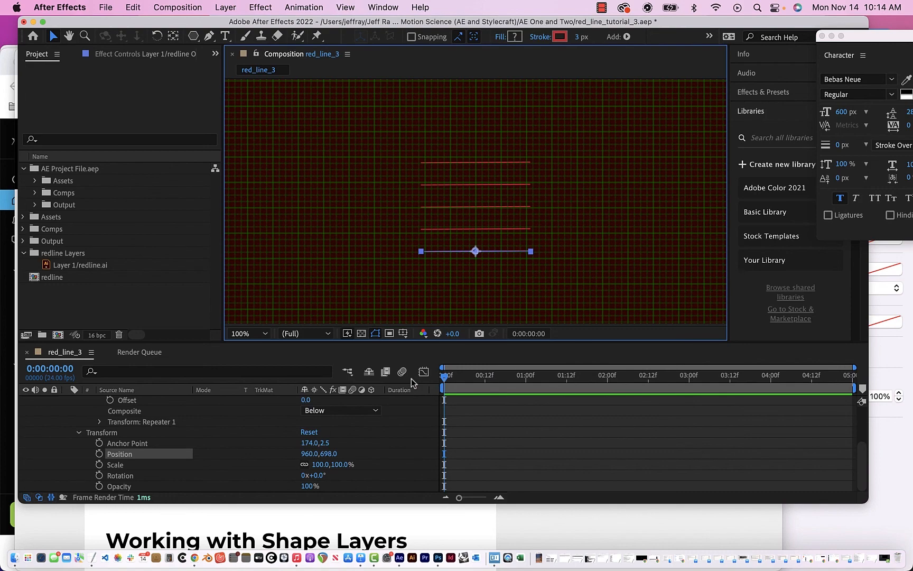
pyautogui.press('Up')
pyautogui.press('Up')
pyautogui.press('Up')
pyautogui.press('Up')
pyautogui.press('Up')
pyautogui.press('Up')
pyautogui.press('Up')
pyautogui.press('Up')
pyautogui.press('Up')
pyautogui.press('Up')
pyautogui.press('Up')
pyautogui.press('Up')
pyautogui.press('Up')
pyautogui.press('Up')
pyautogui.press('Up')
pyautogui.press('Up')
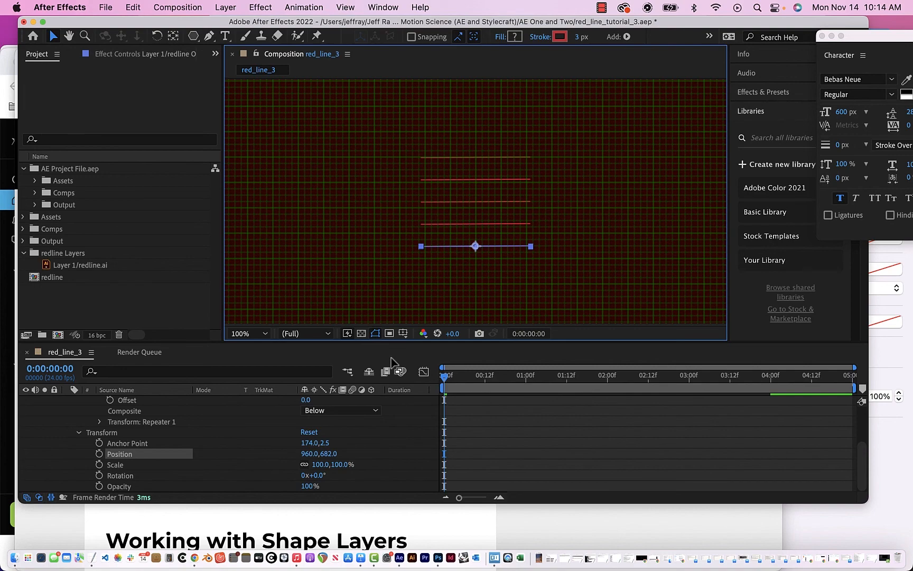
# Step: Hide the composition grid, deselect the line layer and save the project
pyautogui.click(404, 333)
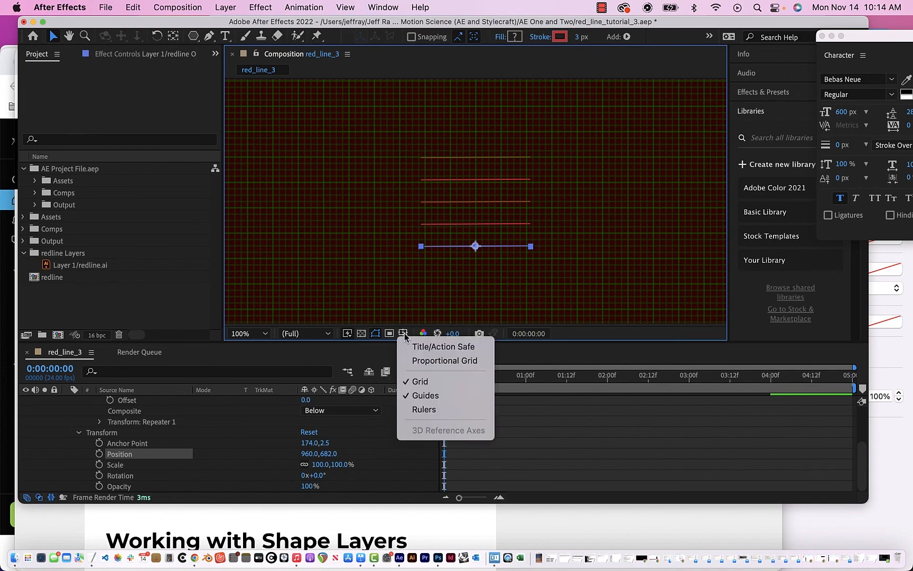
pyautogui.click(417, 383)
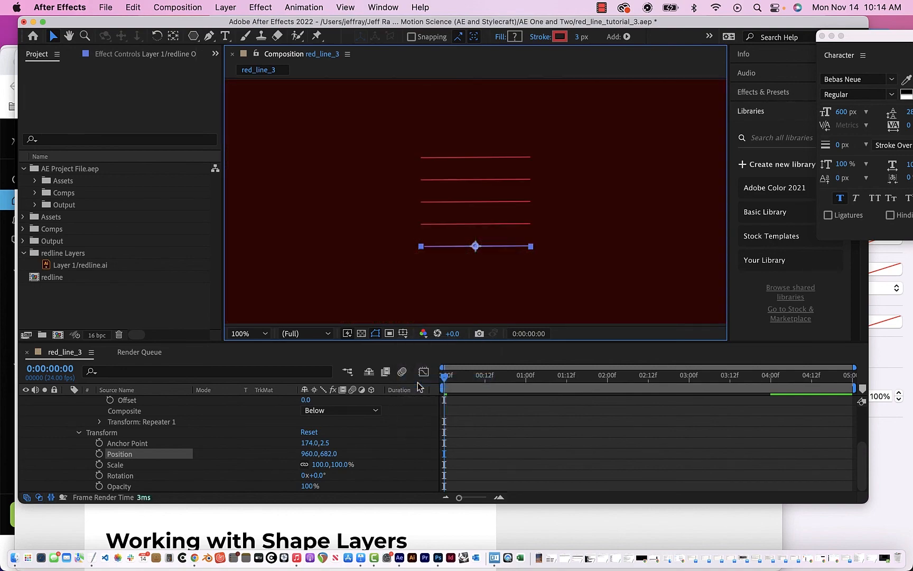
pyautogui.click(276, 302)
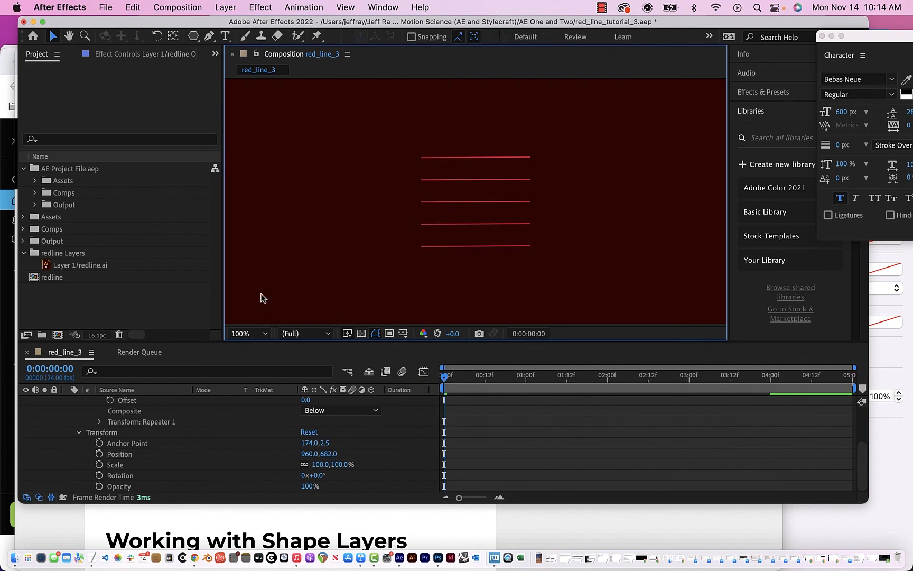
pyautogui.press('super+s')
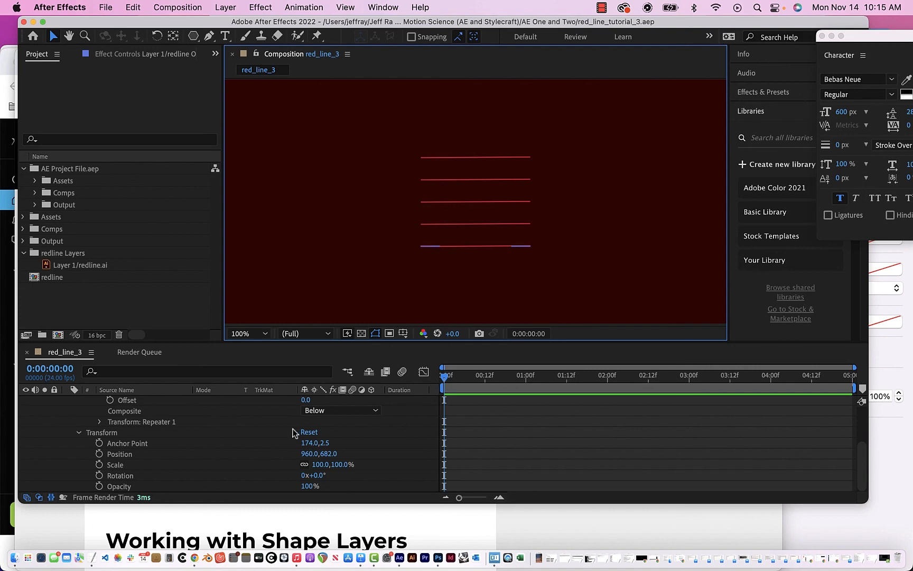
# Step: Preview the repeated line animation and return the playhead to 0:00:00:00
pyautogui.press('space')
pyautogui.press('space')
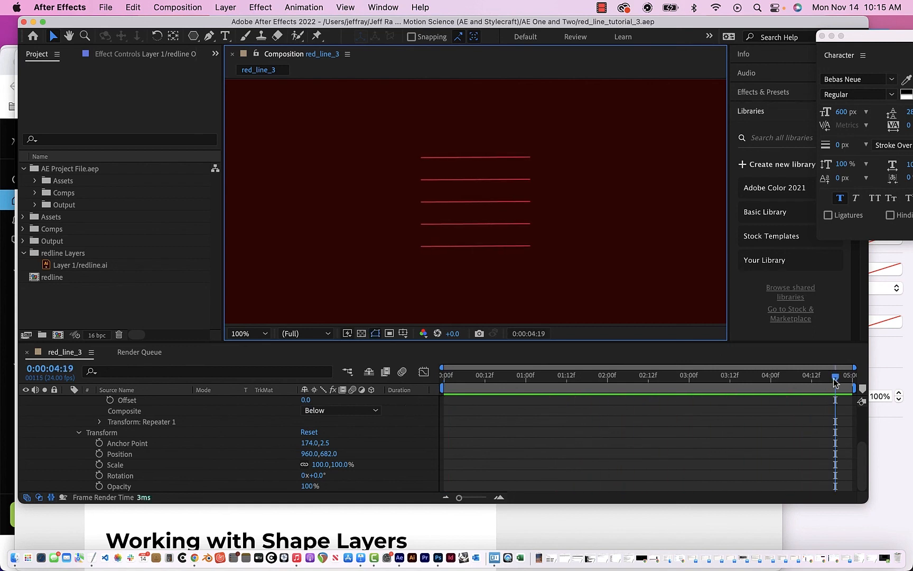
pyautogui.moveTo(835, 381); pyautogui.dragTo(432, 392)
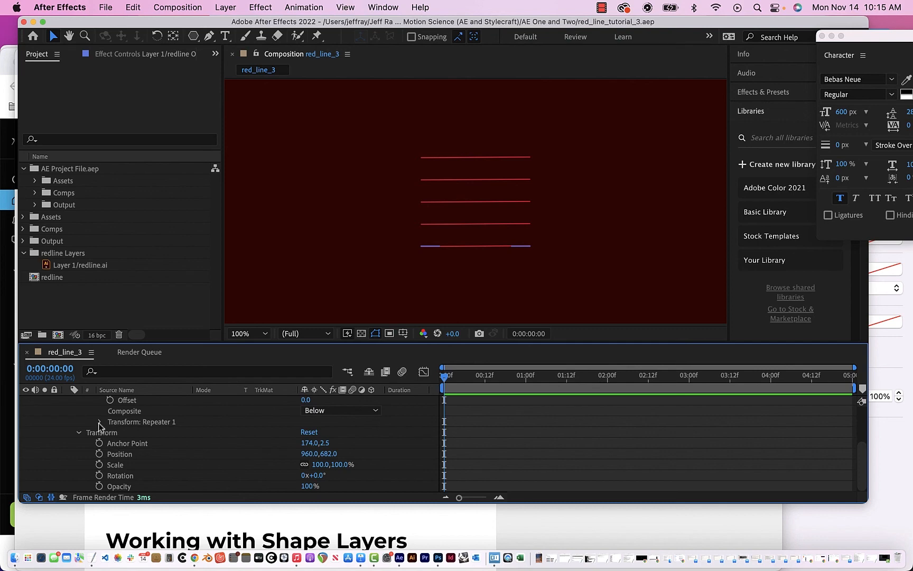
# Step: Set Trim Multiple Shapes to Individually in the line layer's Trim Paths 1
pyautogui.click(100, 423)
pyautogui.scroll(6, 230, 442)
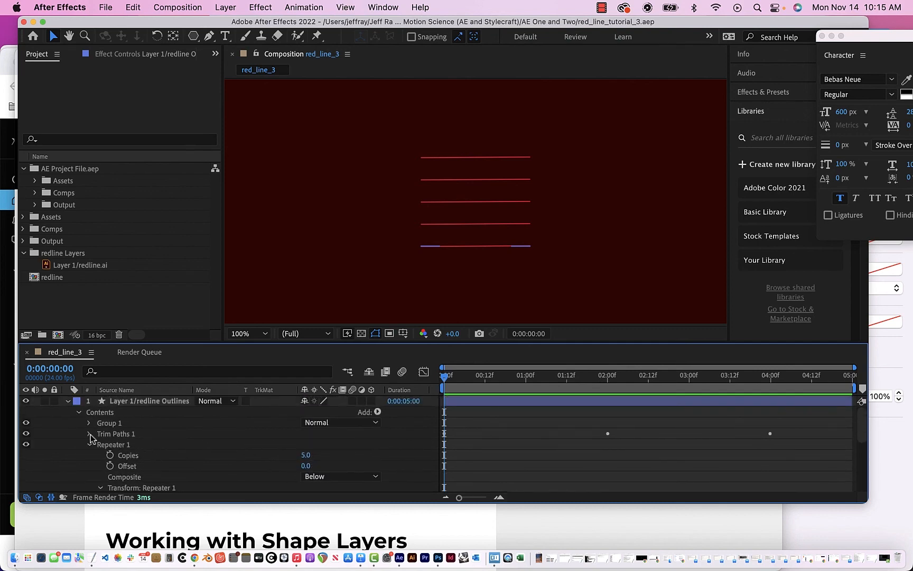
pyautogui.click(89, 434)
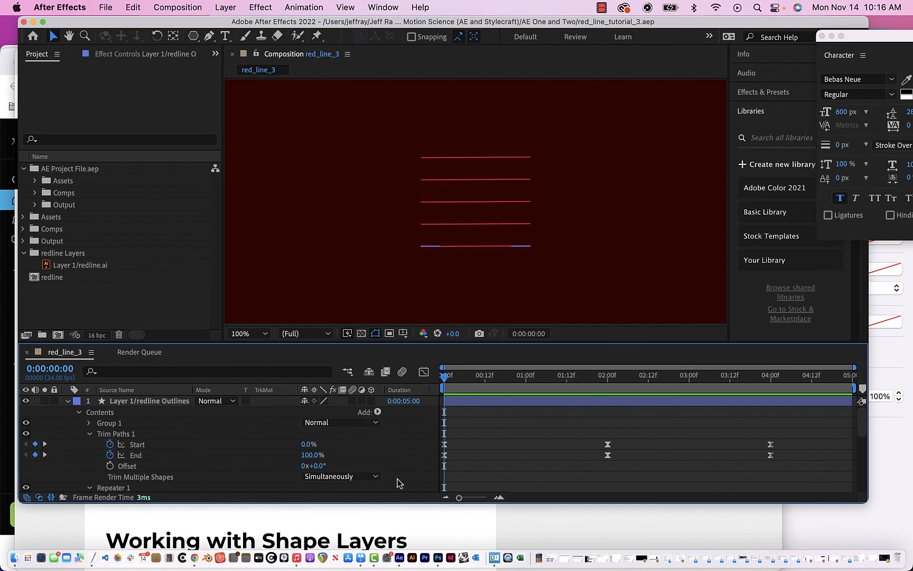
pyautogui.click(376, 477)
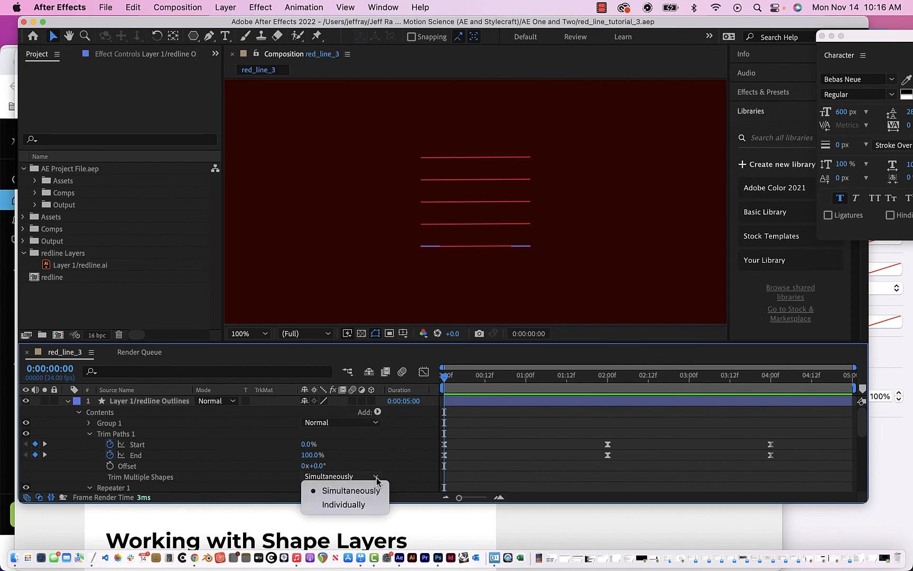
pyautogui.click(360, 505)
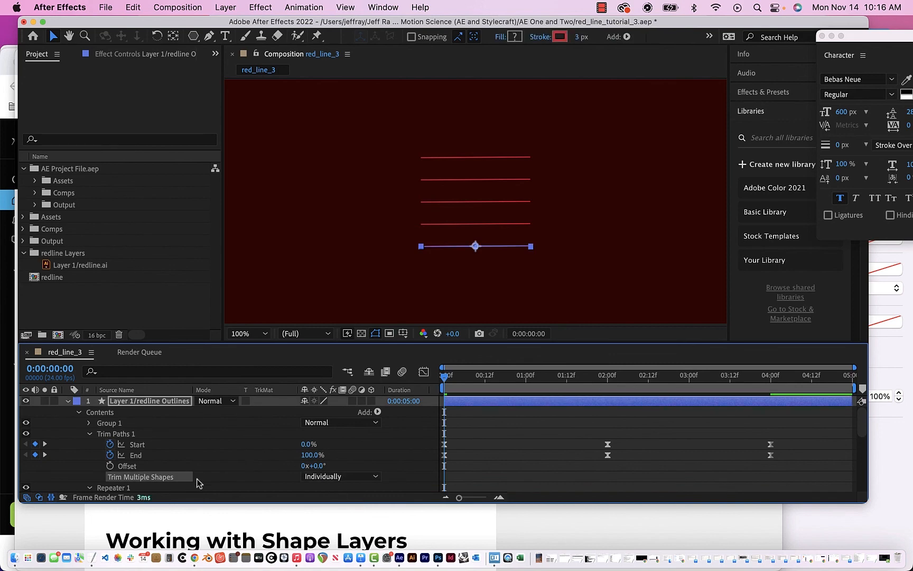
pyautogui.click(90, 435)
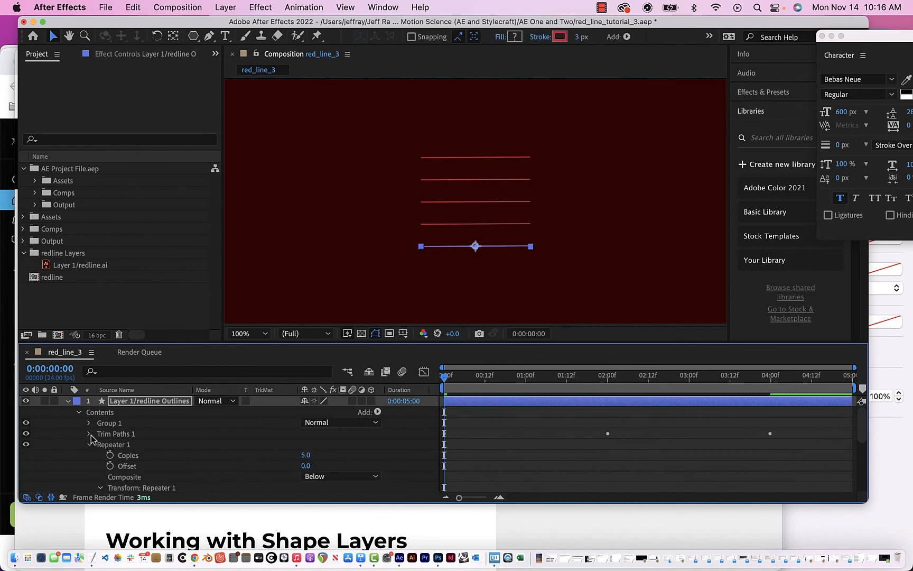
# Step: Move Repeater 1 above Trim Paths 1 in the line layer's contents so trimming applies to the repeated lines
pyautogui.moveTo(100, 434); pyautogui.dragTo(103, 424)
pyautogui.press('super+z')
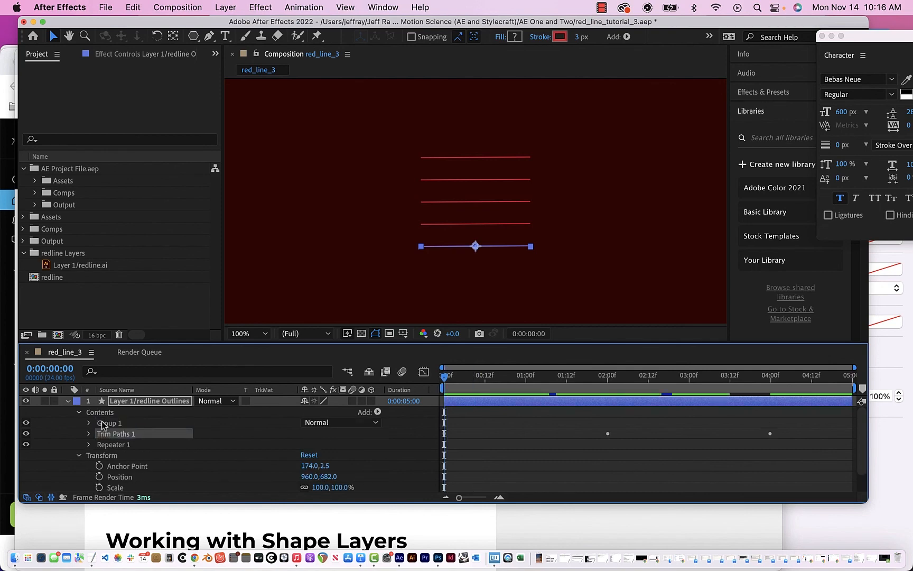
pyautogui.click(110, 447)
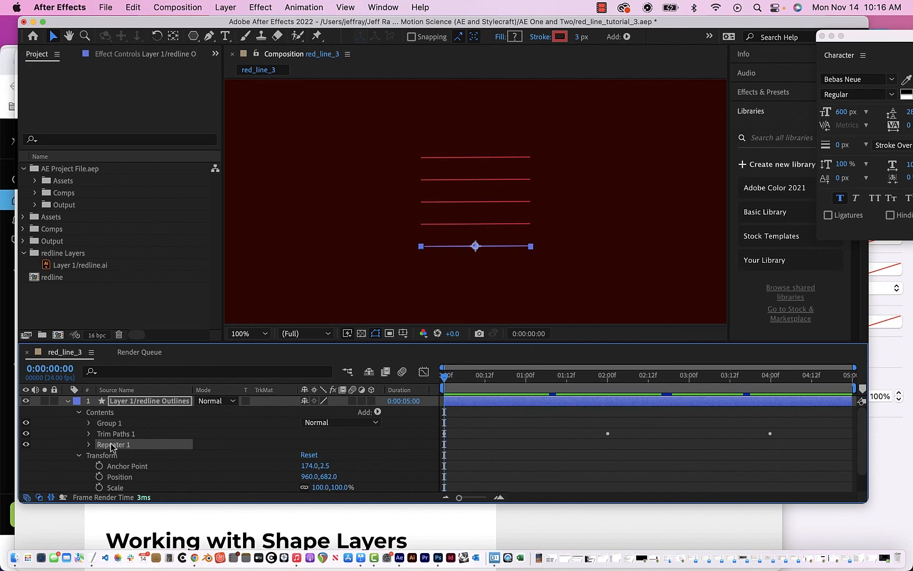
pyautogui.moveTo(111, 449); pyautogui.dragTo(111, 434)
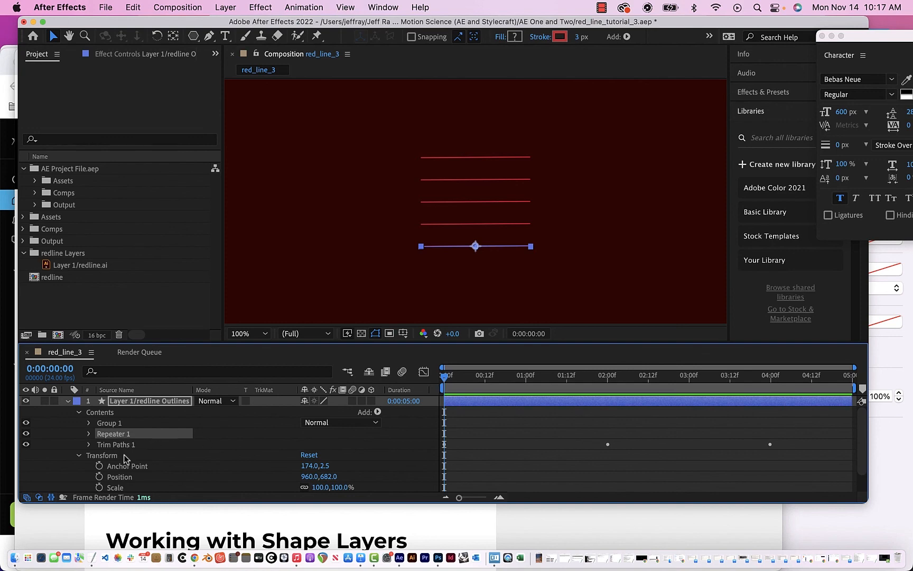
# Step: Check the Trim Paths 1 properties, deselect the layer and preview the individually trimmed line stack
pyautogui.click(89, 445)
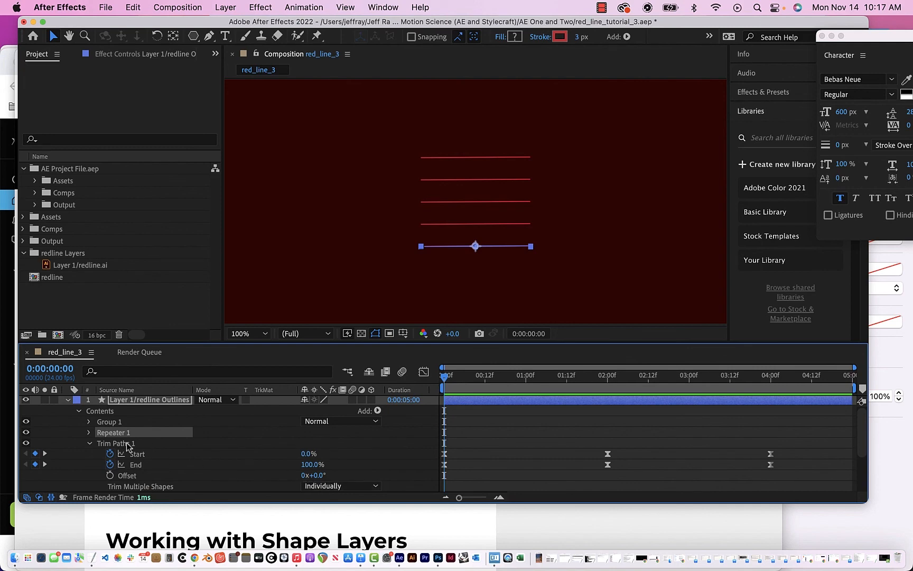
pyautogui.click(90, 444)
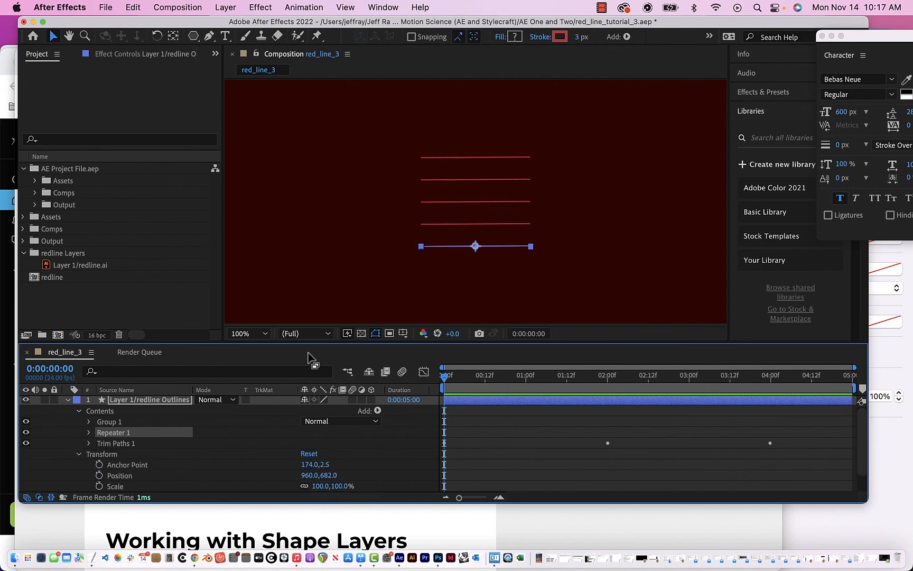
pyautogui.click(194, 307)
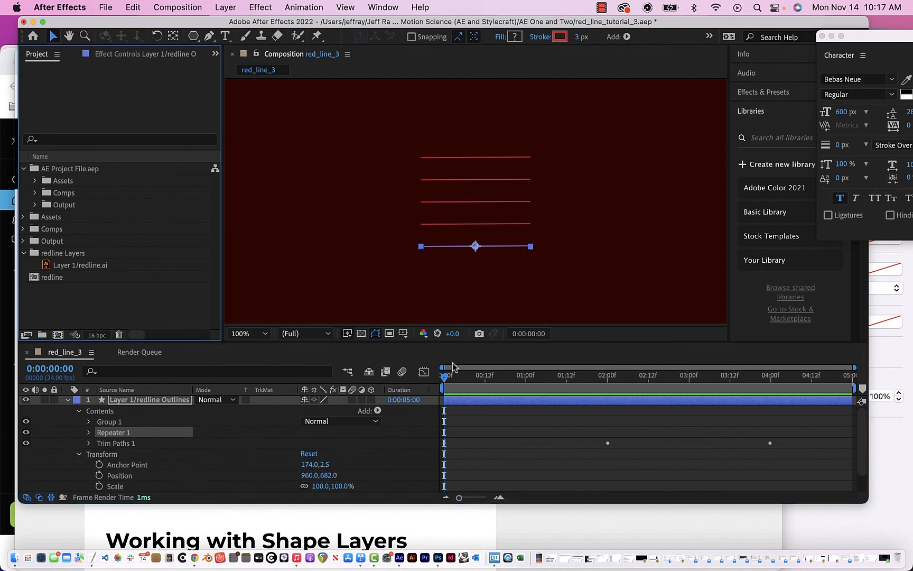
pyautogui.click(293, 305)
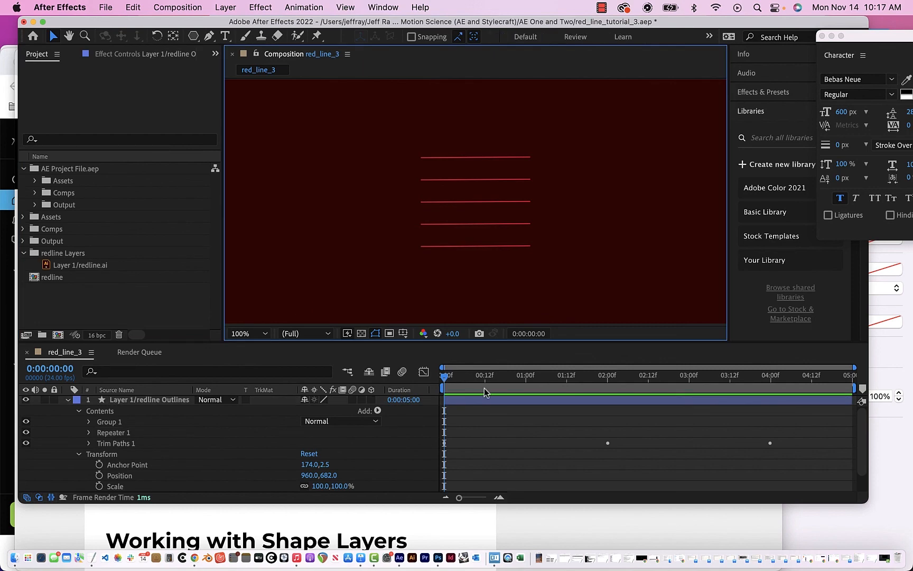
pyautogui.press('space')
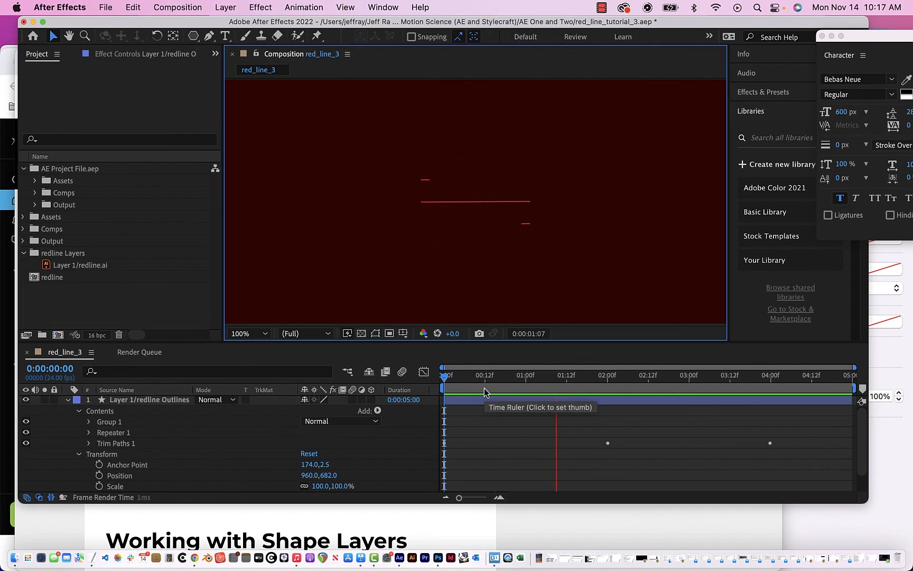